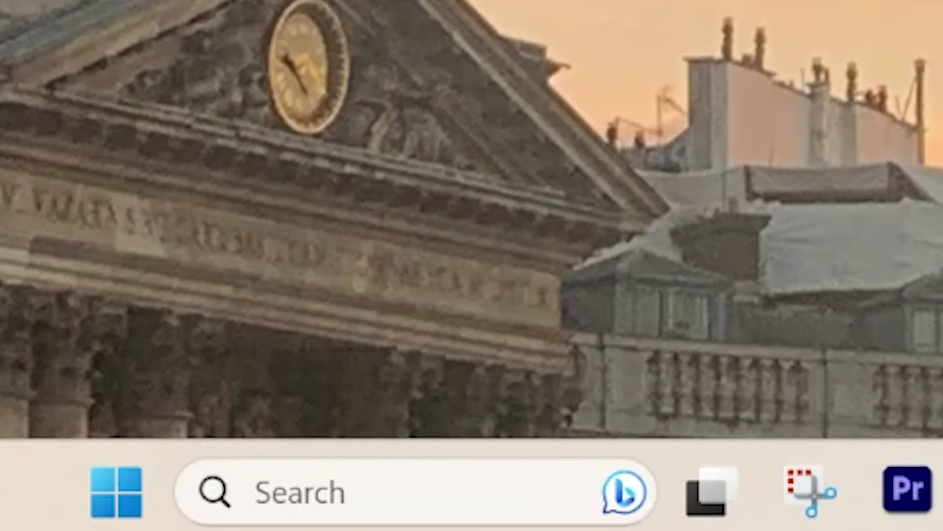
- Open the AppData Roaming folder by searching %appdata% in Windows search
left_click(297, 484)
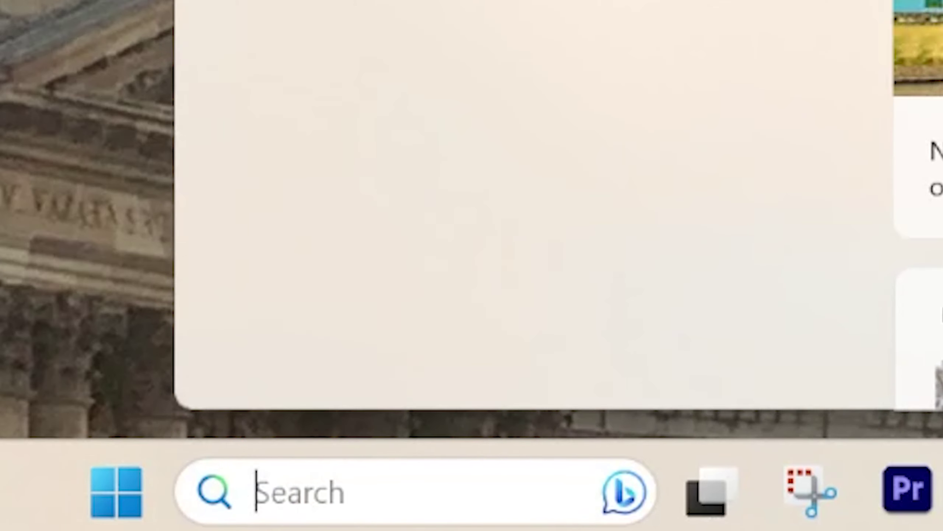
type("%appdata")
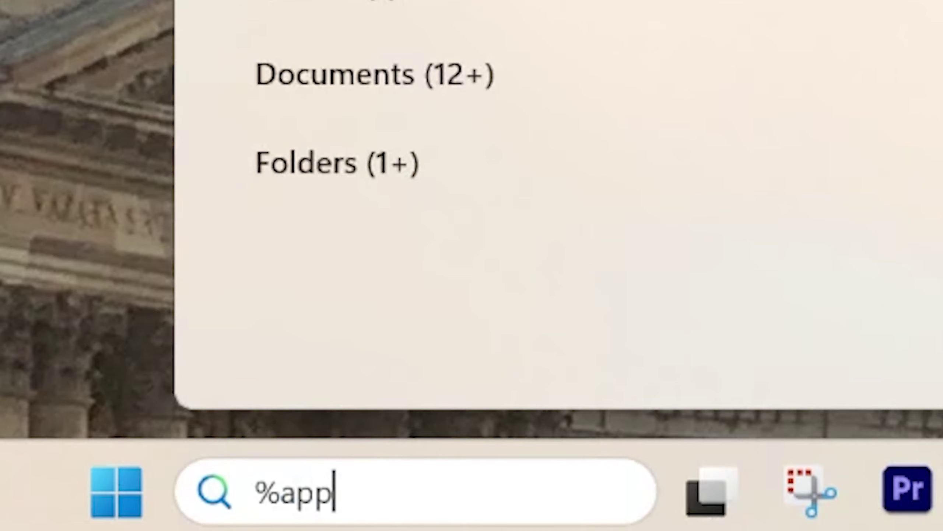
type("%")
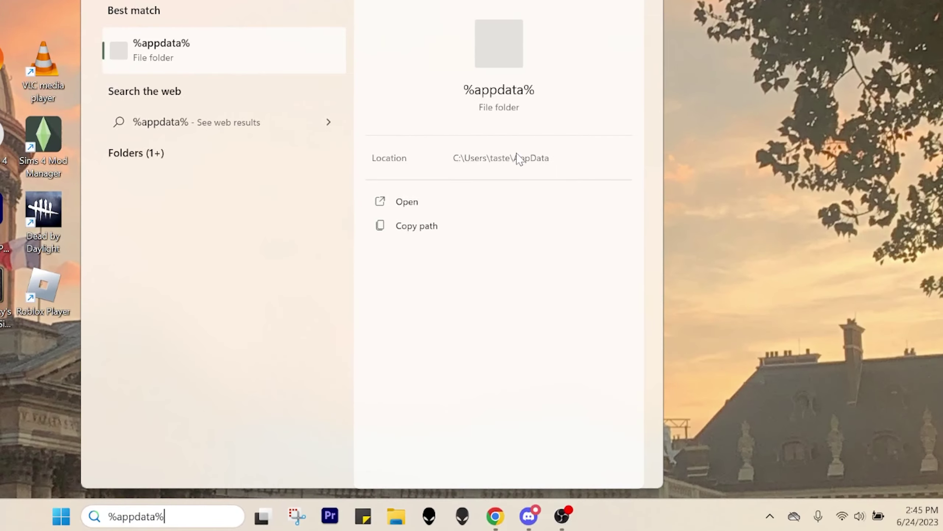
left_click(389, 205)
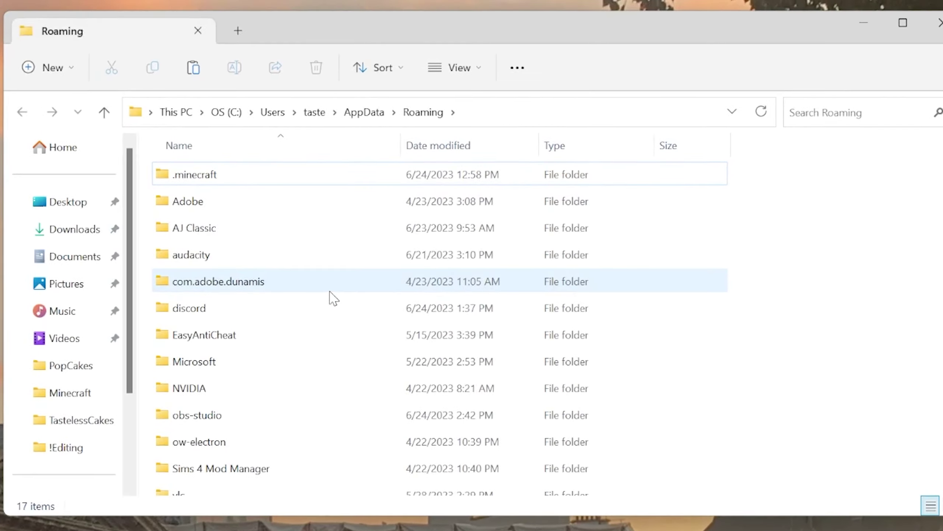
- Go into .minecraft\versions and select the 1.20.1 version folder
double_click(205, 175)
left_click(223, 307)
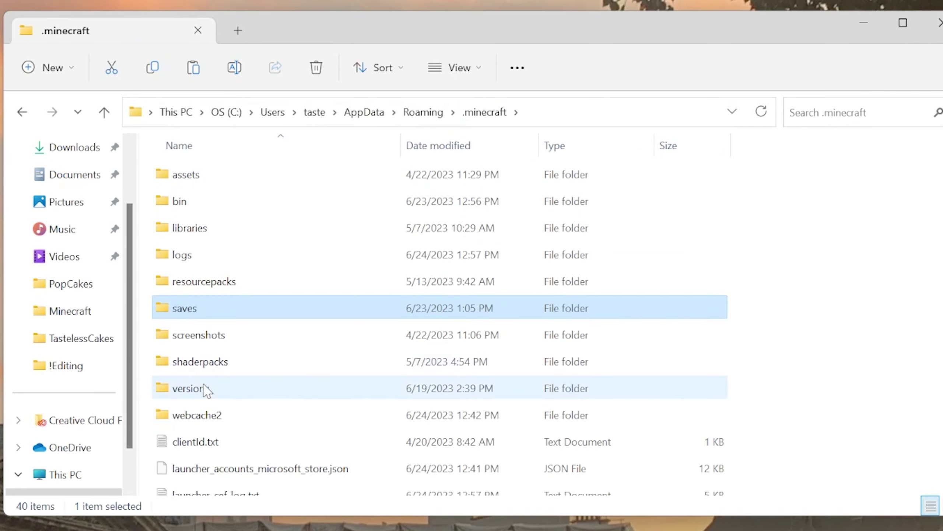
left_click(210, 390)
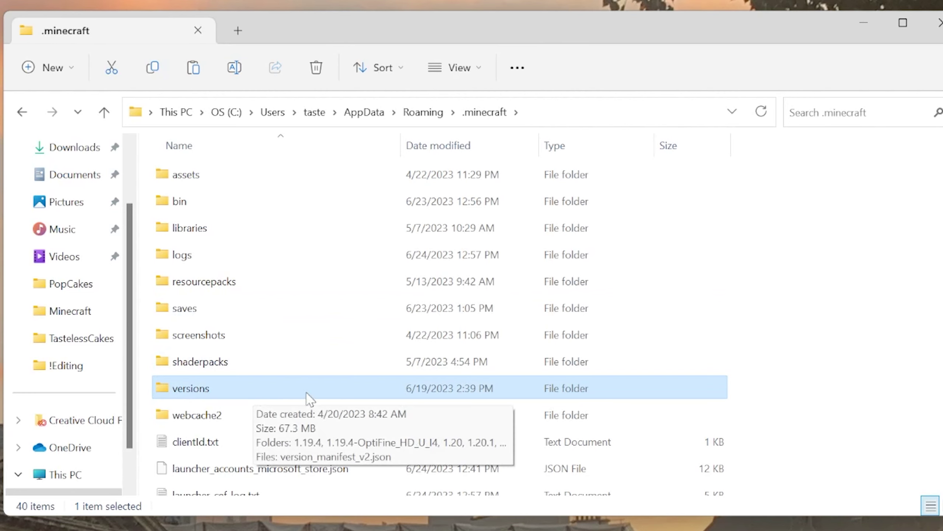
double_click(225, 394)
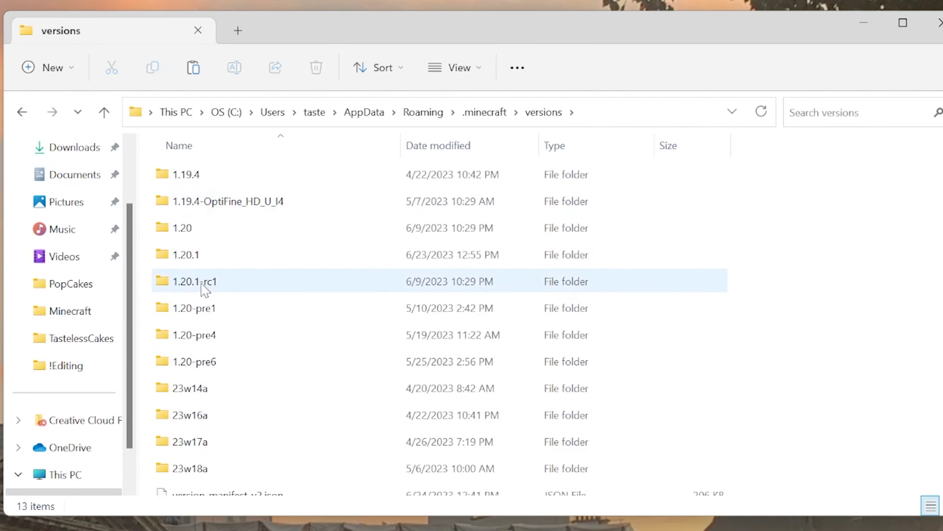
left_click(214, 260)
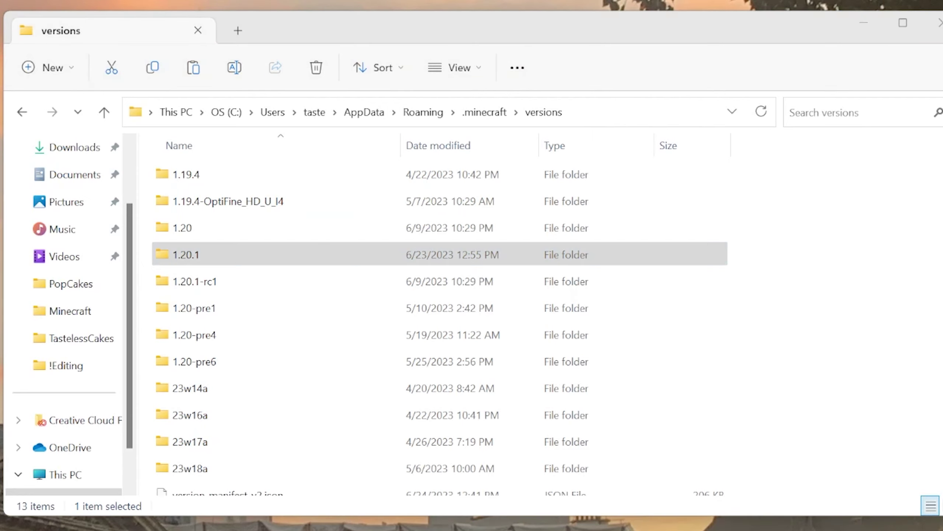
- Copy the 1.20.1 jar from versions\1.20.1 onto the desktop
left_click(209, 252)
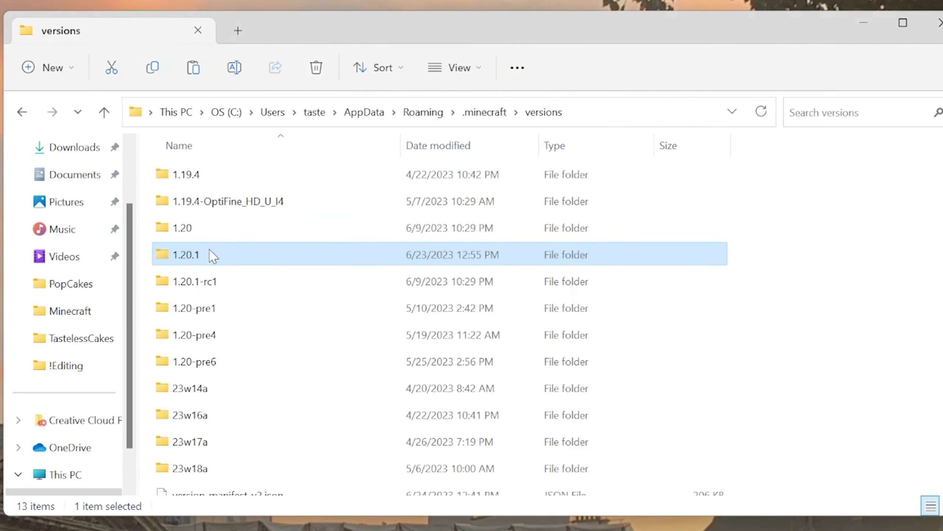
double_click(219, 260)
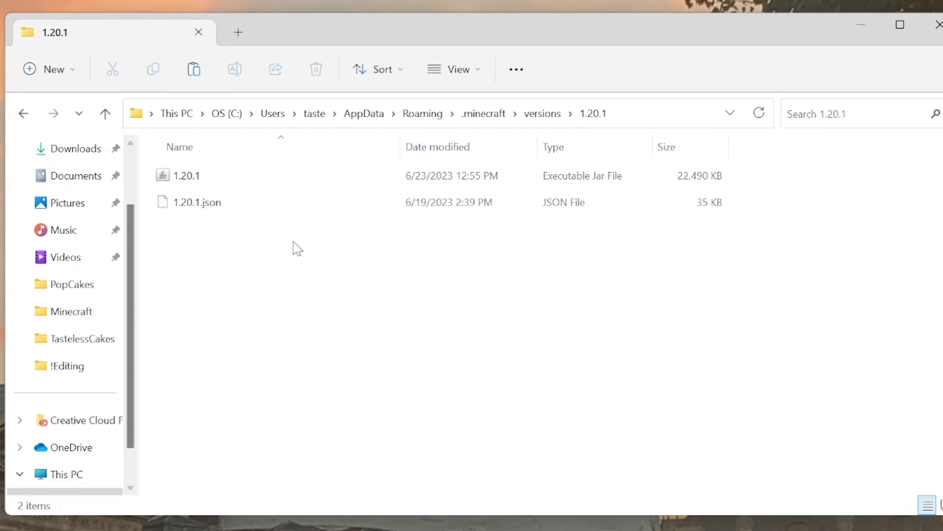
left_click(195, 179)
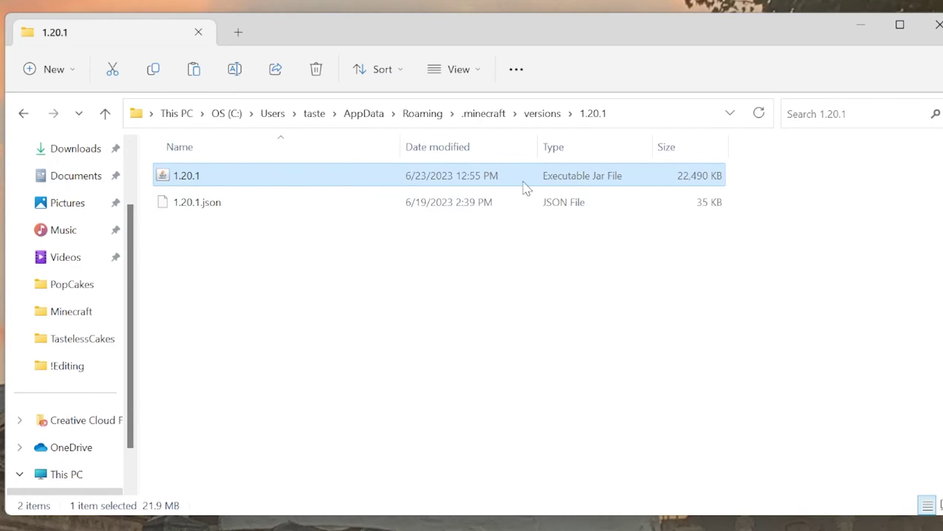
double_click(557, 178)
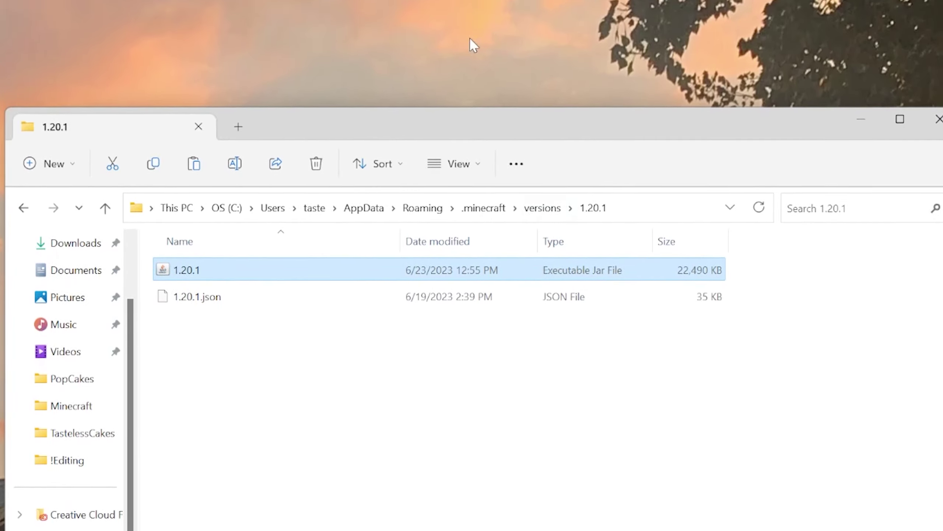
left_click_drag(186, 316, 507, 95)
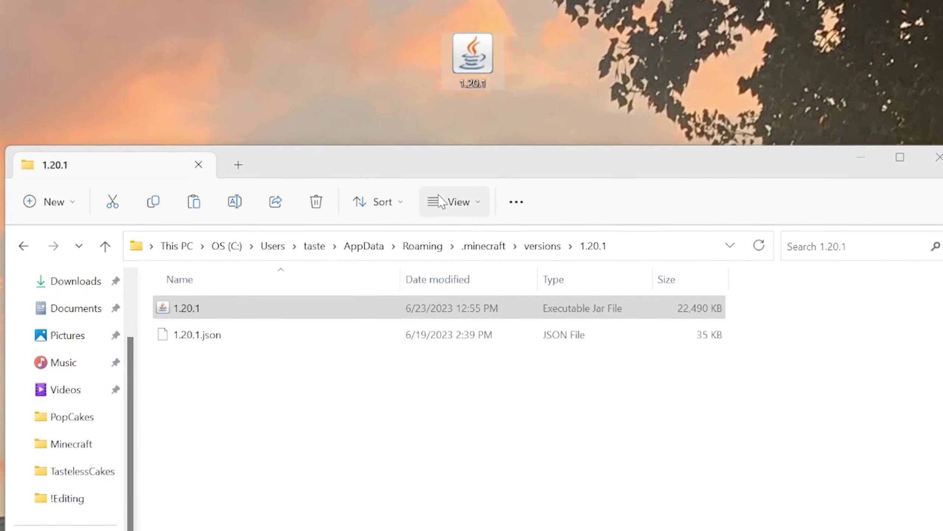
- Turn on file name extensions in File Explorer's view options
left_click(457, 201)
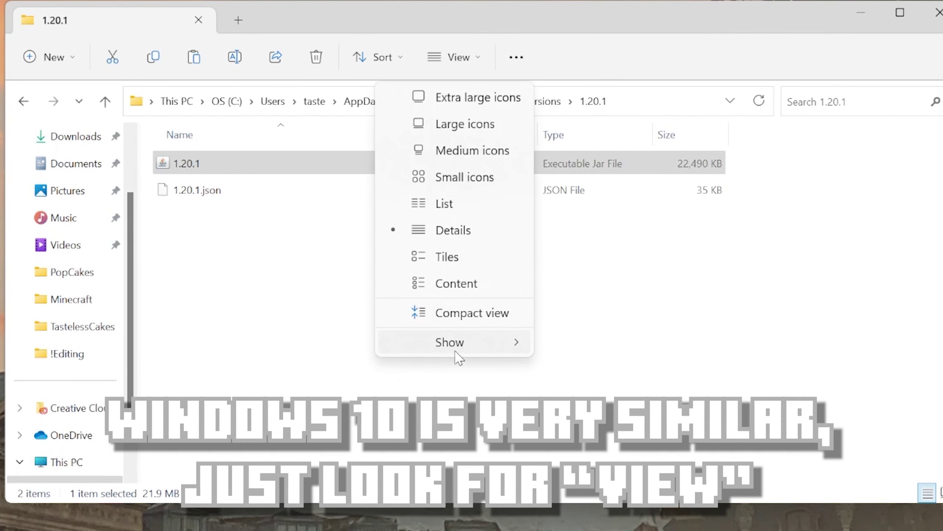
mouse_move(477, 348)
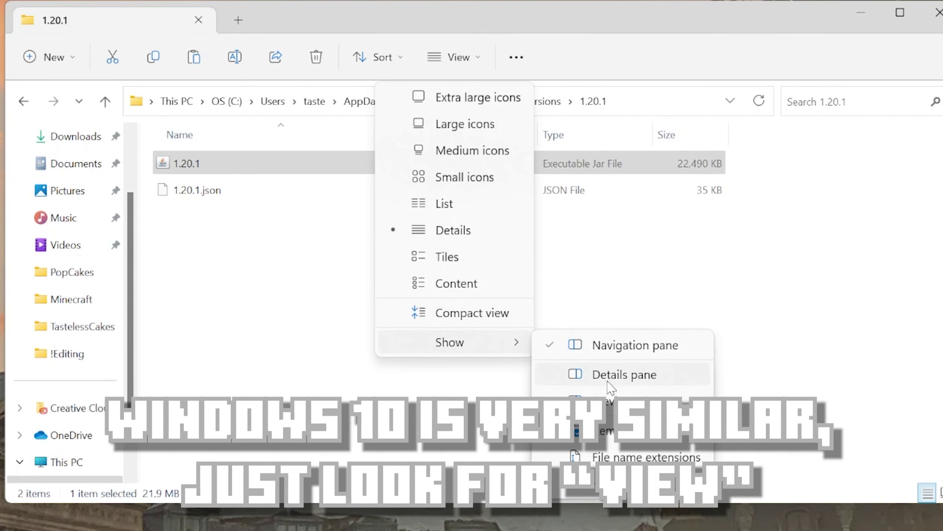
left_click(612, 454)
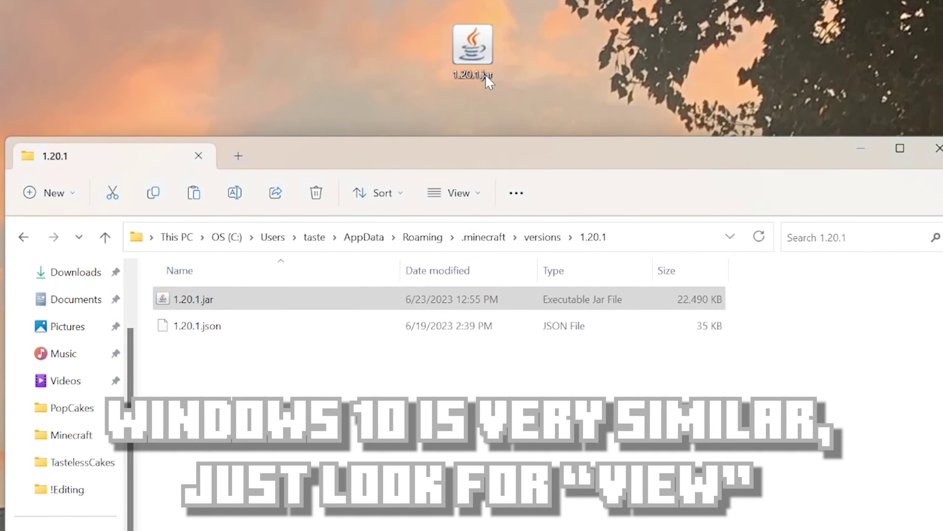
- Rename the desktop 1.20.1.jar to 1.20.1.zip
right_click(485, 73)
left_click(577, 104)
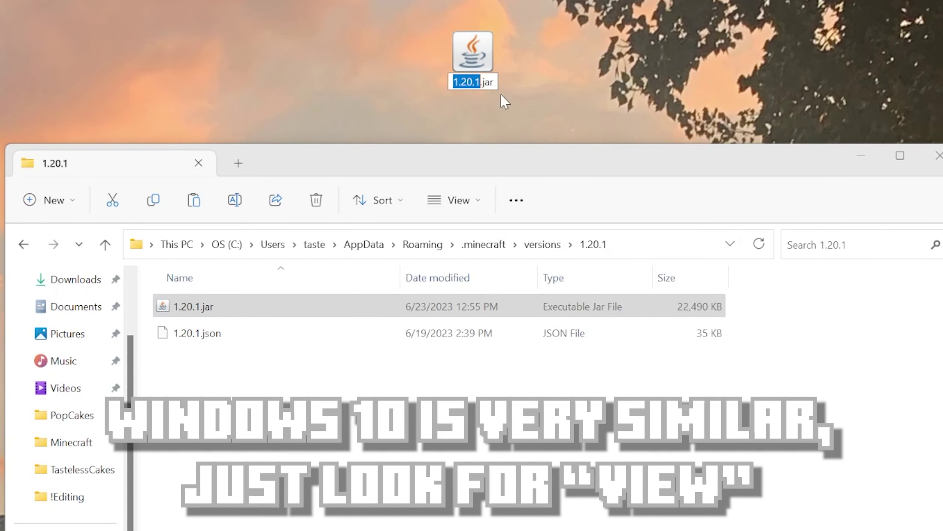
left_click_drag(490, 82, 497, 84)
key("BackSpace")
key("BackSpace")
key("BackSpace")
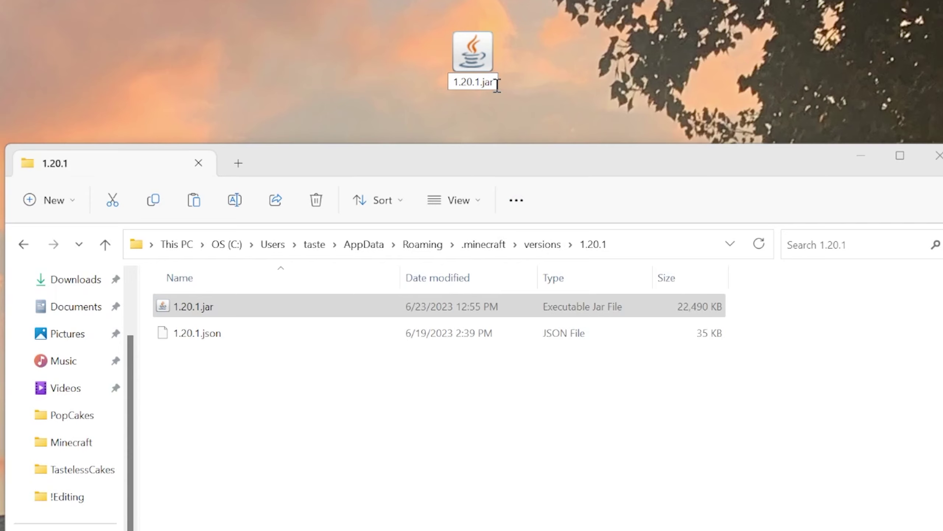
type("zip")
key("Return")
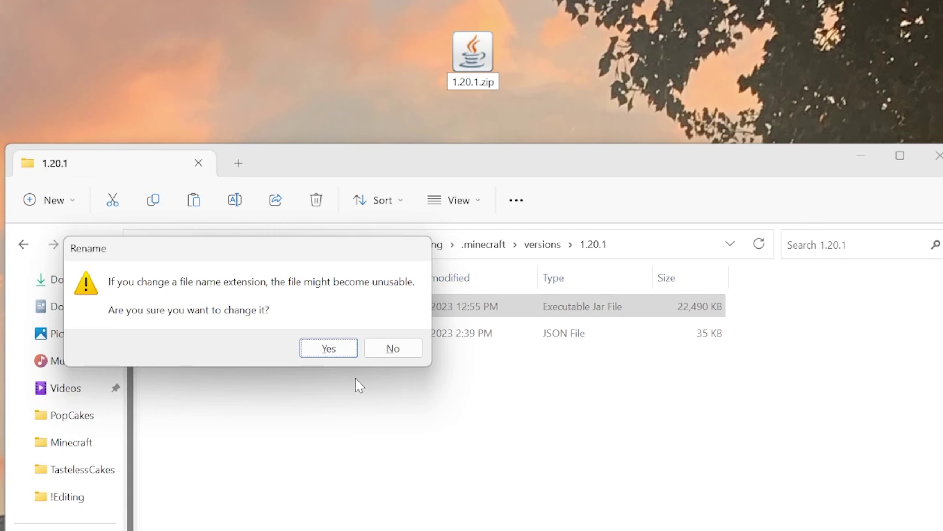
- Accept the extension change and extract 1.20.1.zip into a 1.20.1 folder
left_click(347, 349)
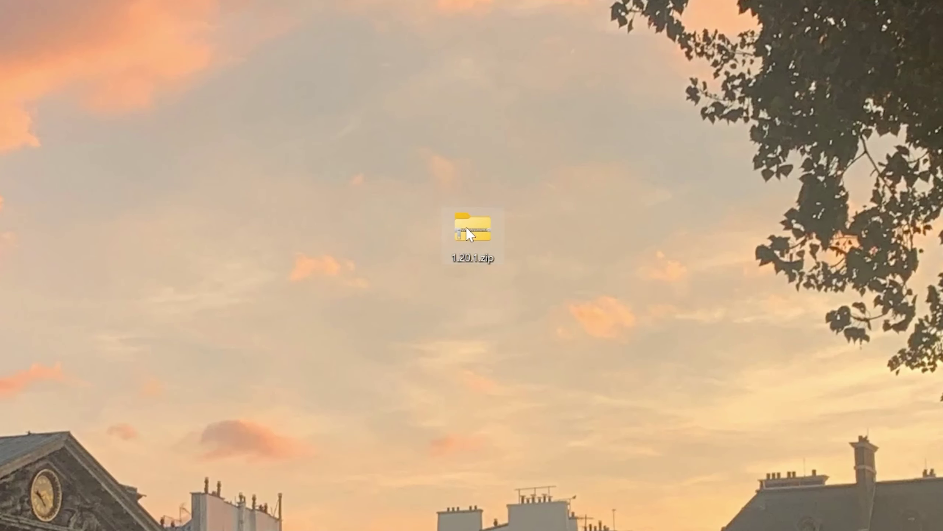
right_click(466, 227)
left_click(563, 327)
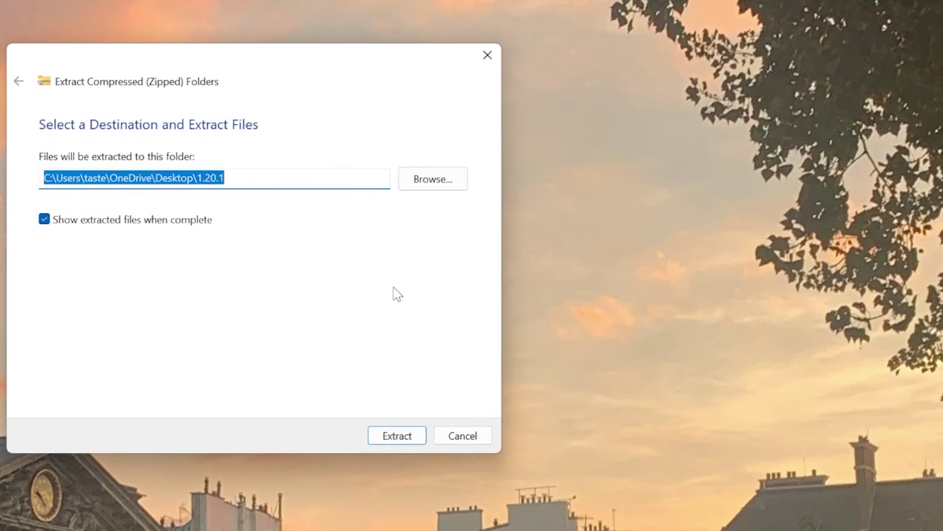
left_click(404, 437)
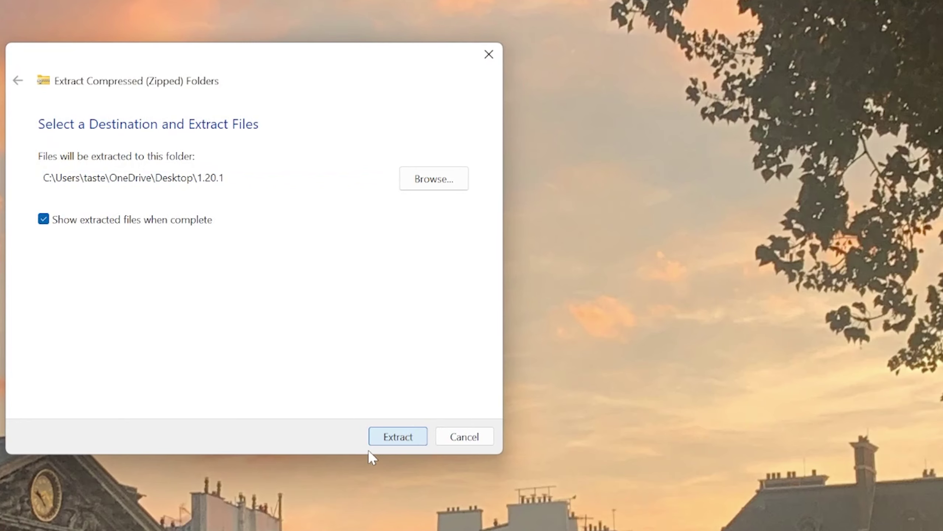
left_click(402, 439)
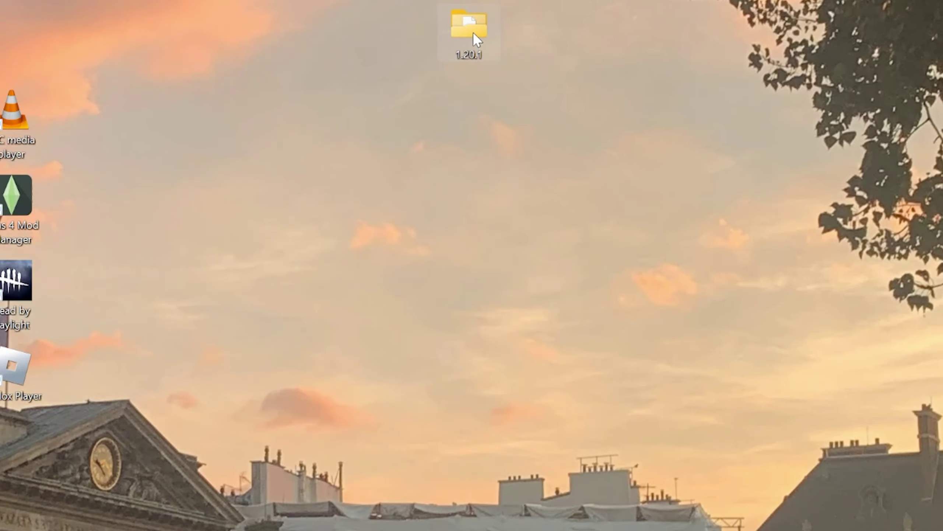
- Open the extracted 1.20.1 folder and select all its files
double_click(469, 26)
key("End")
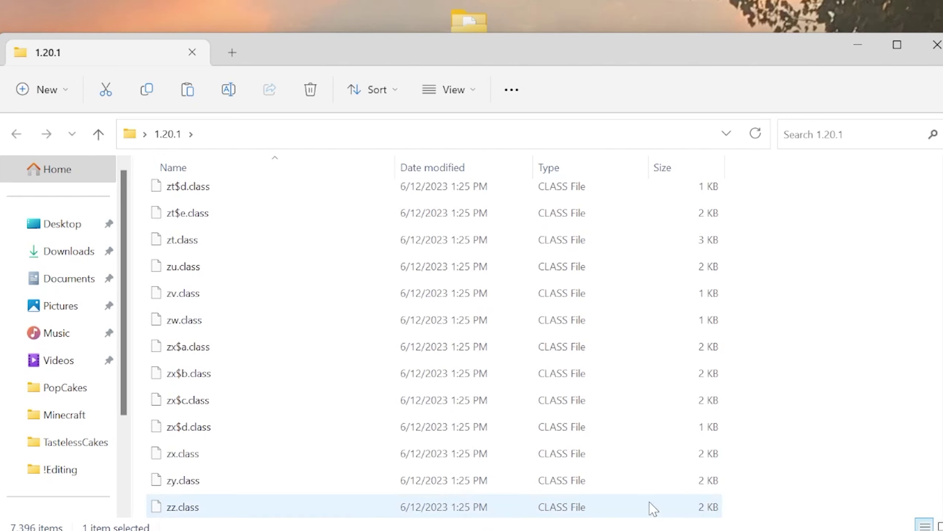
key("ctrl+a")
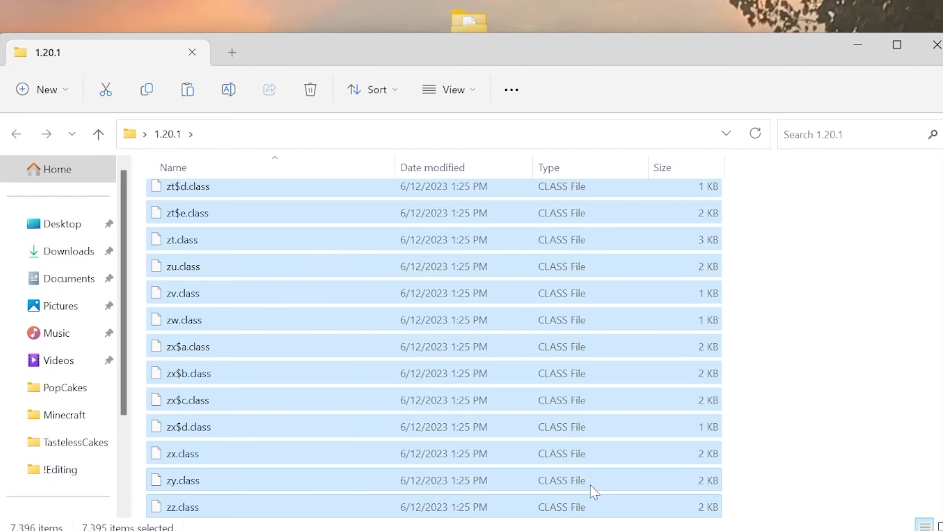
- Delete the selected class files, then open assets\minecraft\textures
key("Delete")
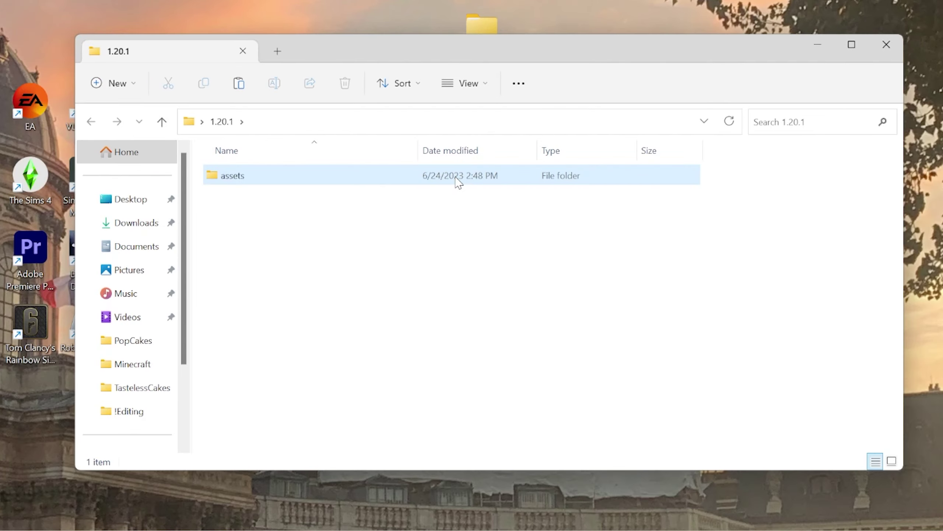
double_click(486, 178)
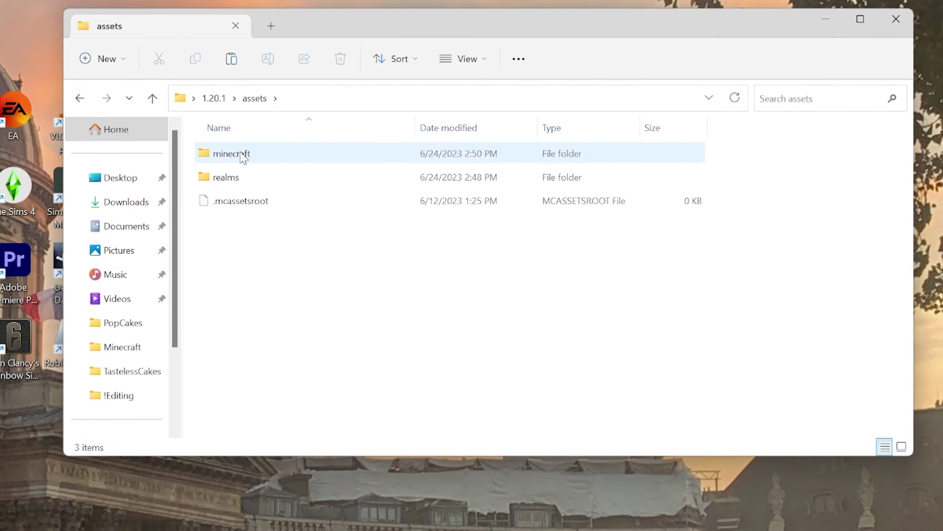
double_click(249, 176)
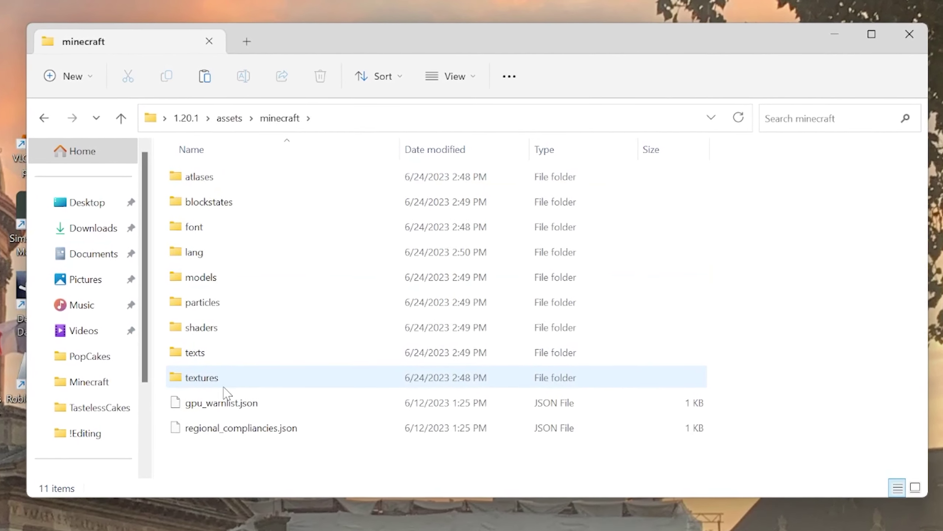
double_click(229, 365)
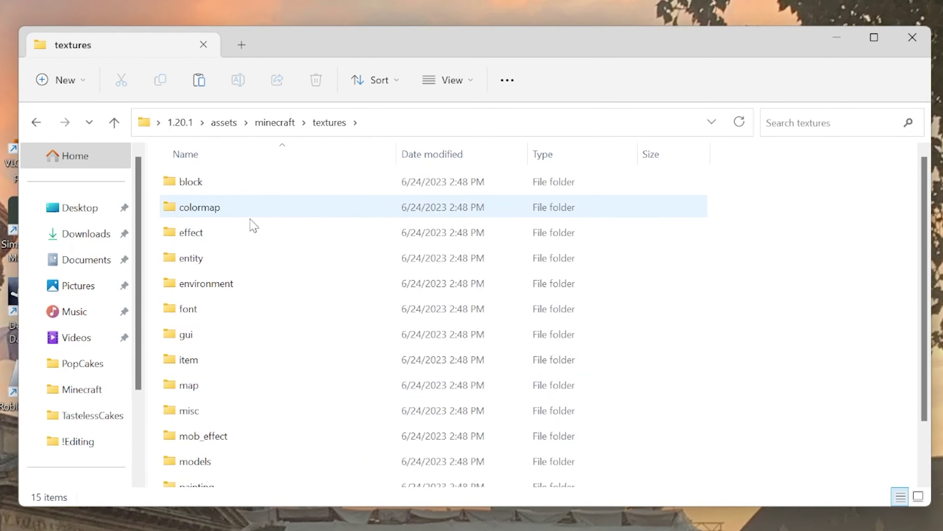
scroll(223, 311, "down", 1)
scroll(497, 358, "up", 1)
- Look through the textures in the block folder
double_click(388, 190)
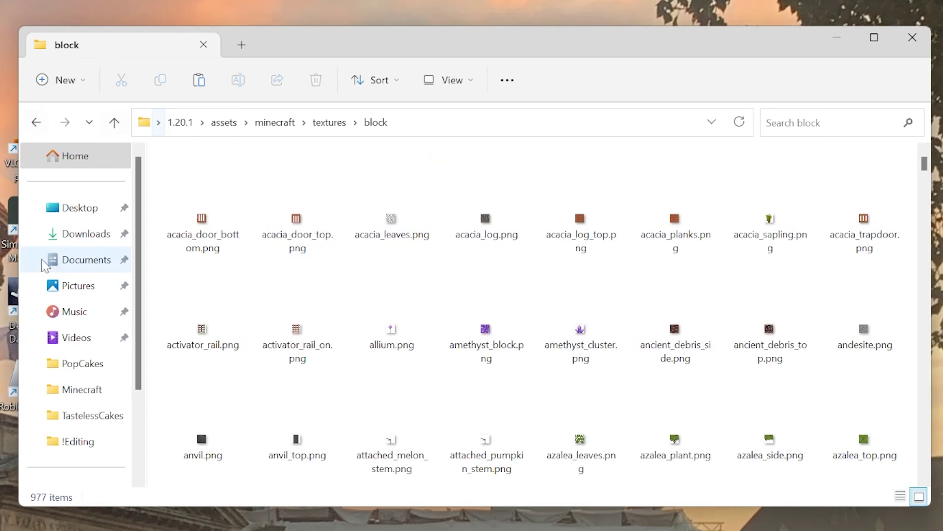
scroll(389, 268, "down", 5)
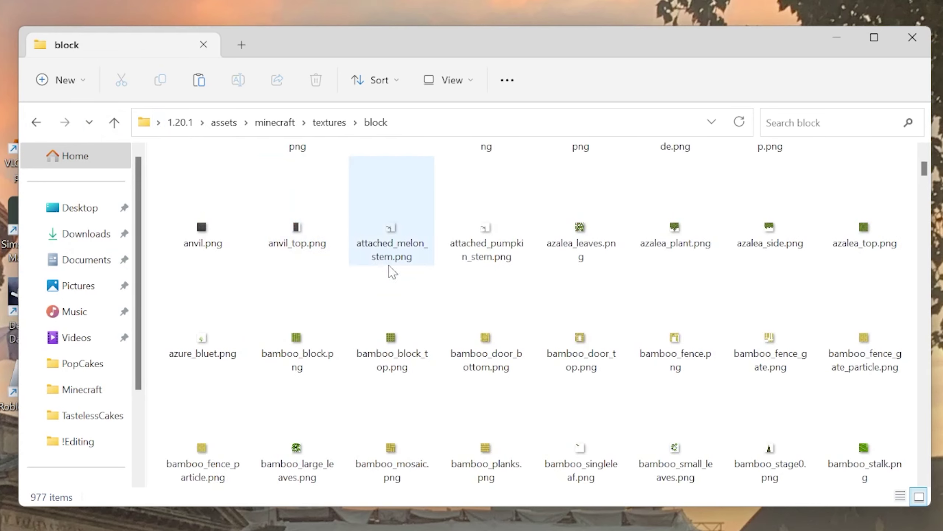
scroll(613, 298, "down", 10)
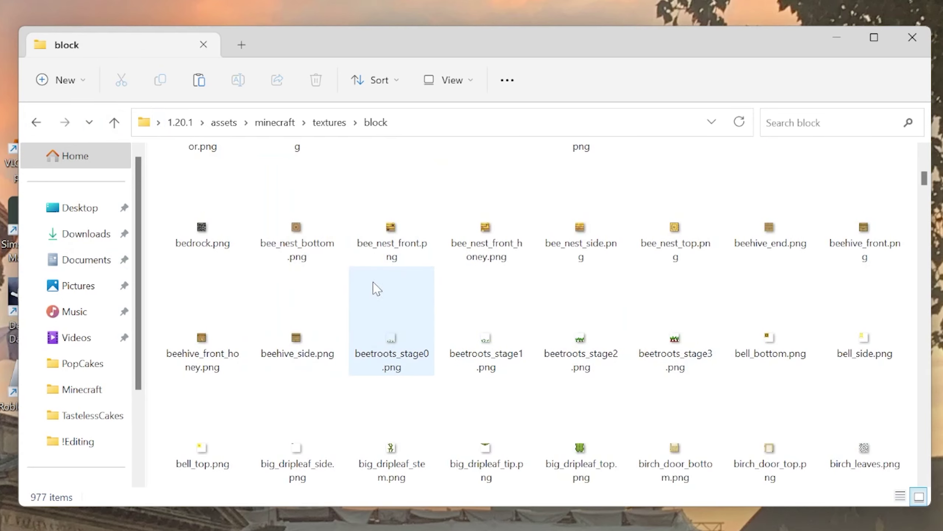
scroll(694, 302, "down", 5)
- Return to textures and look through the 582 files in the item folder
key("BackSpace")
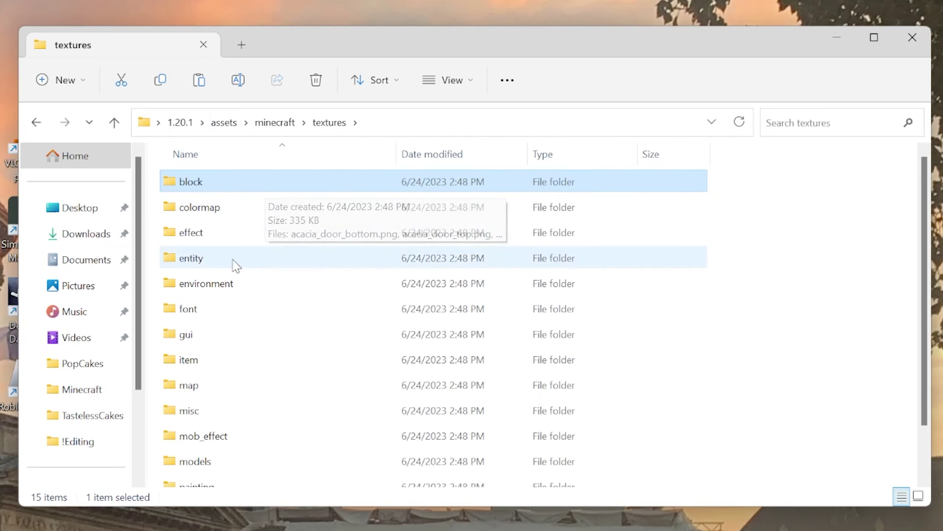
double_click(188, 365)
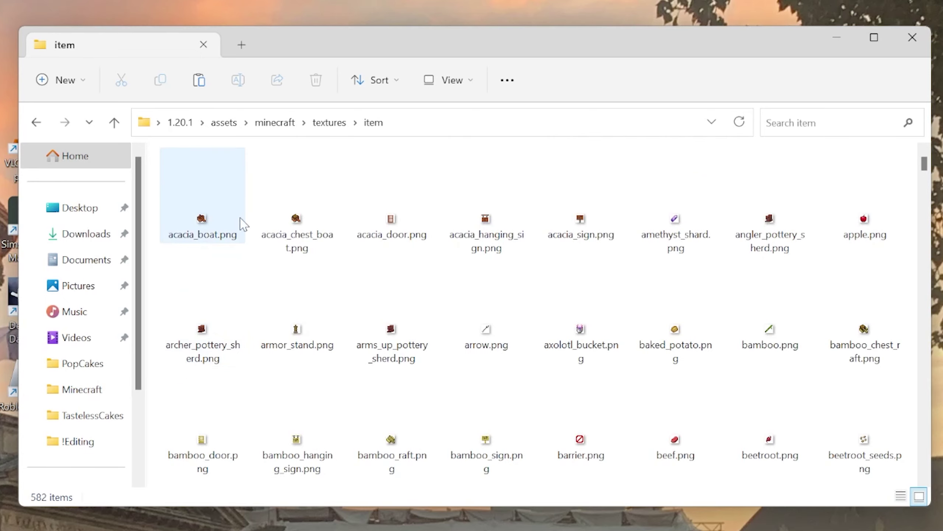
scroll(604, 293, "down", 3)
scroll(604, 294, "down", 3)
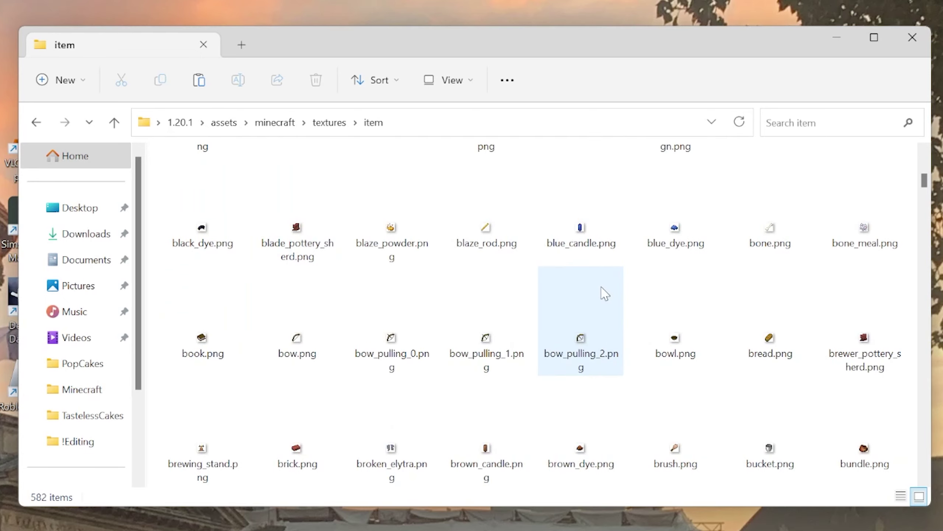
scroll(605, 294, "down", 10)
scroll(574, 342, "up", 15)
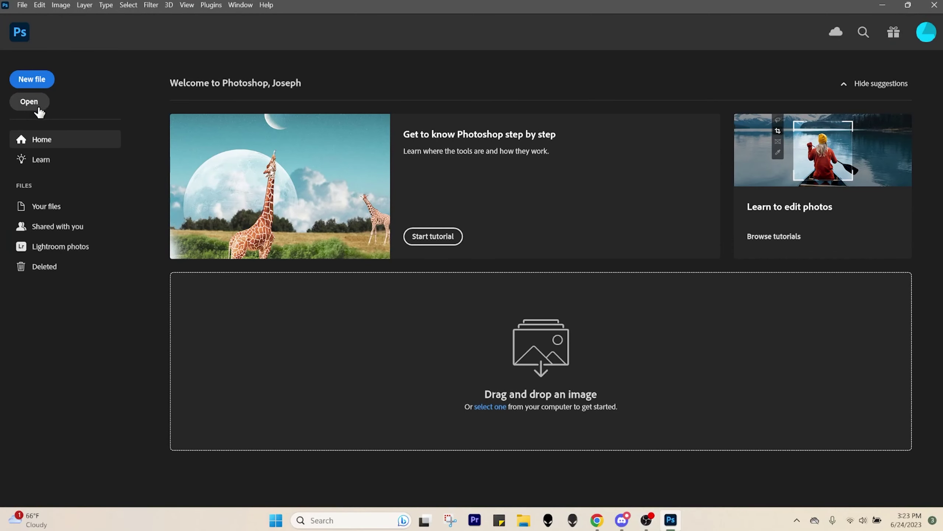
- Open jungle_planks.png from Desktop\1.20.1\assets\minecraft\textures\block in Photoshop
left_click(27, 105)
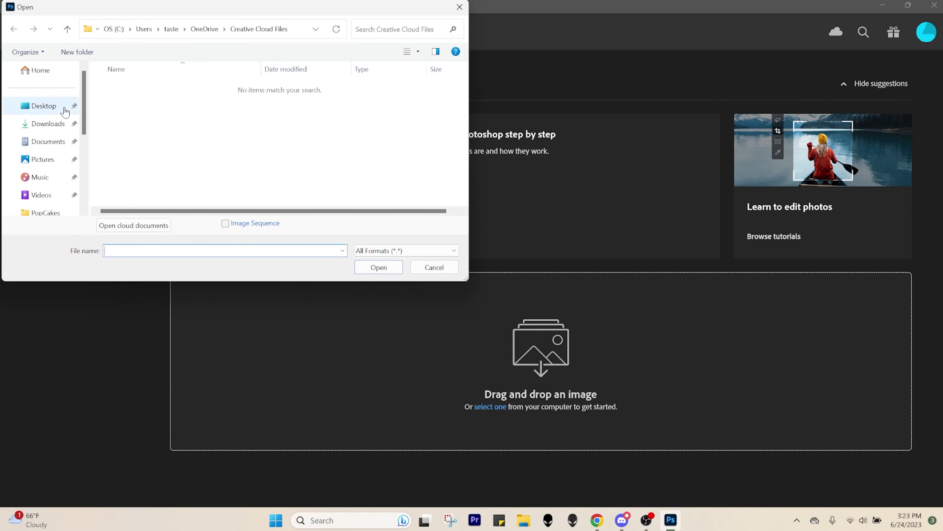
left_click(64, 109)
double_click(202, 89)
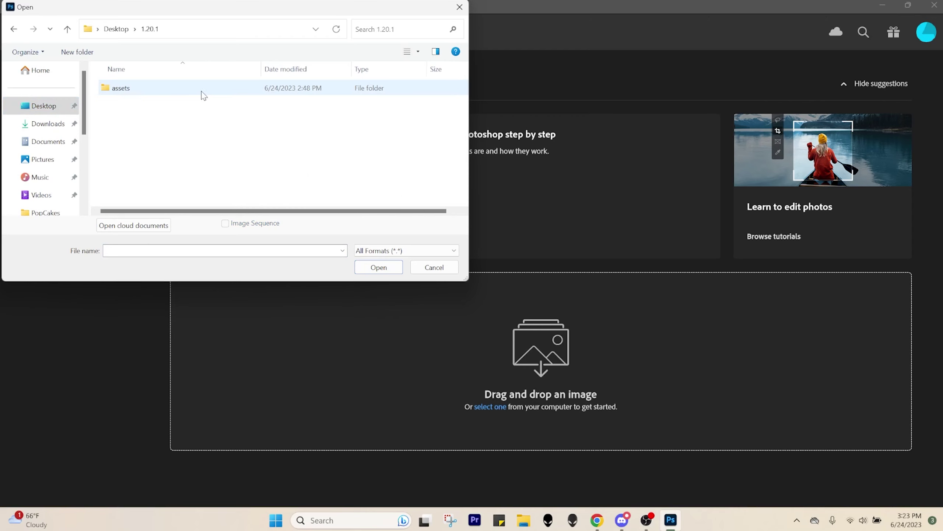
double_click(142, 92)
double_click(156, 86)
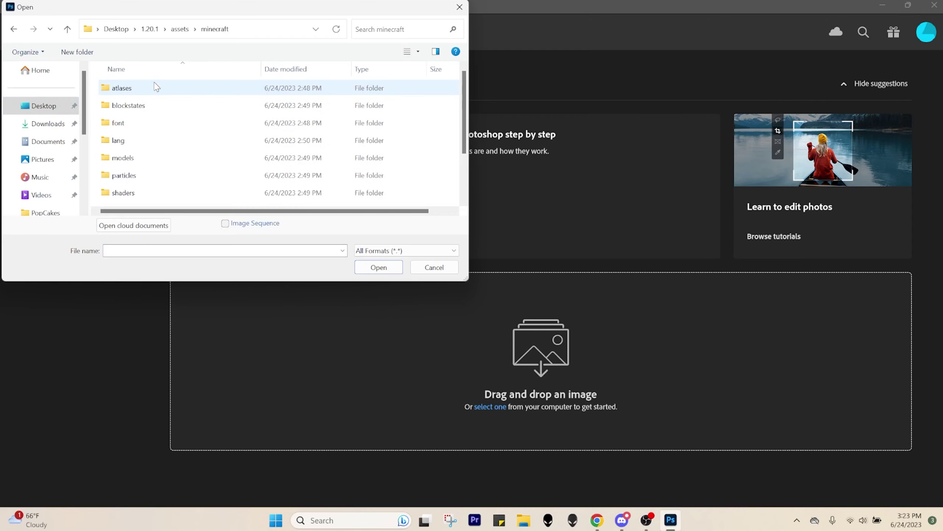
scroll(152, 112, "down", 3)
double_click(152, 156)
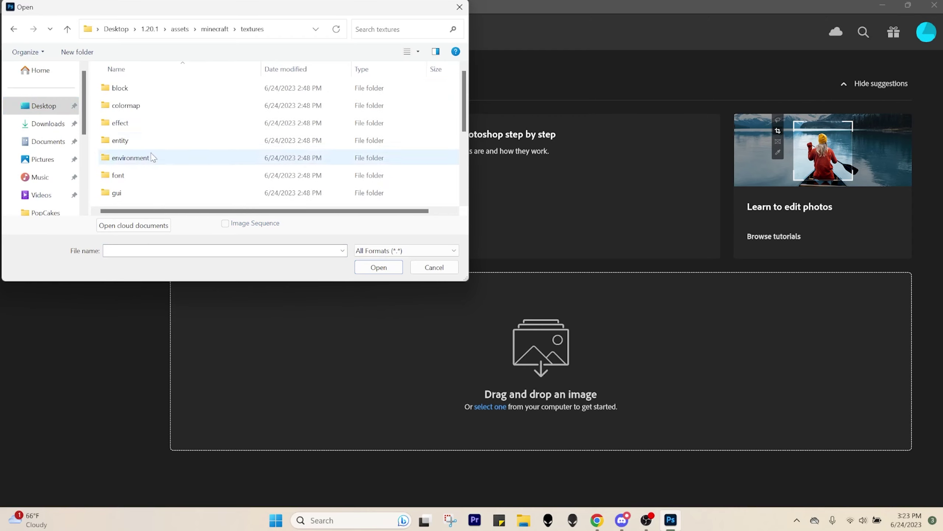
double_click(174, 91)
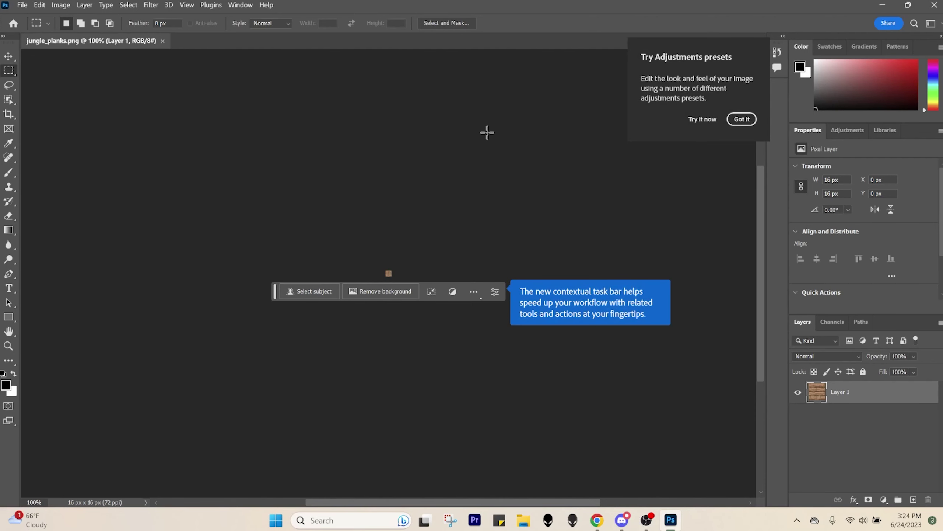
scroll(343, 276, "up", 2)
scroll(343, 276, "down", 1)
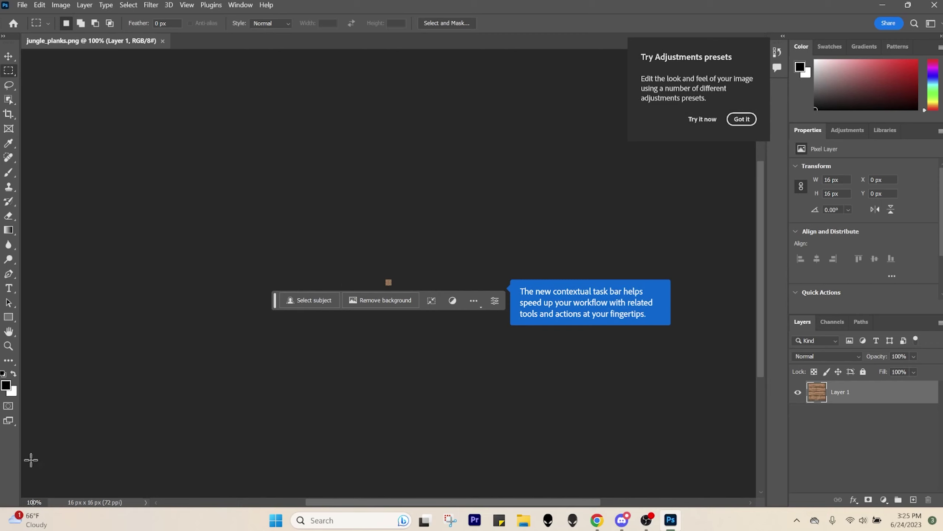
- Zoom in on the 16 × 16 planks texture and select the Brush tool
key("z")
left_click_drag(389, 309, 441, 199)
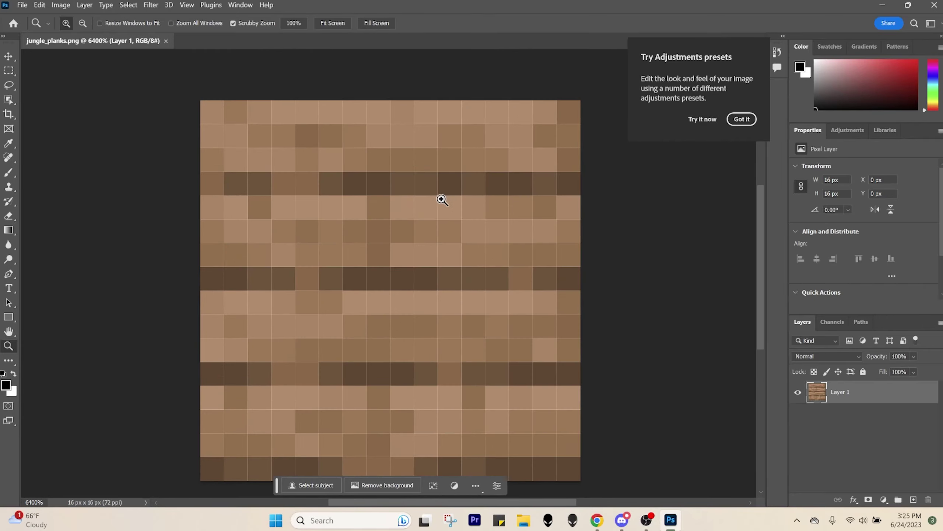
scroll(441, 200, "down", 1)
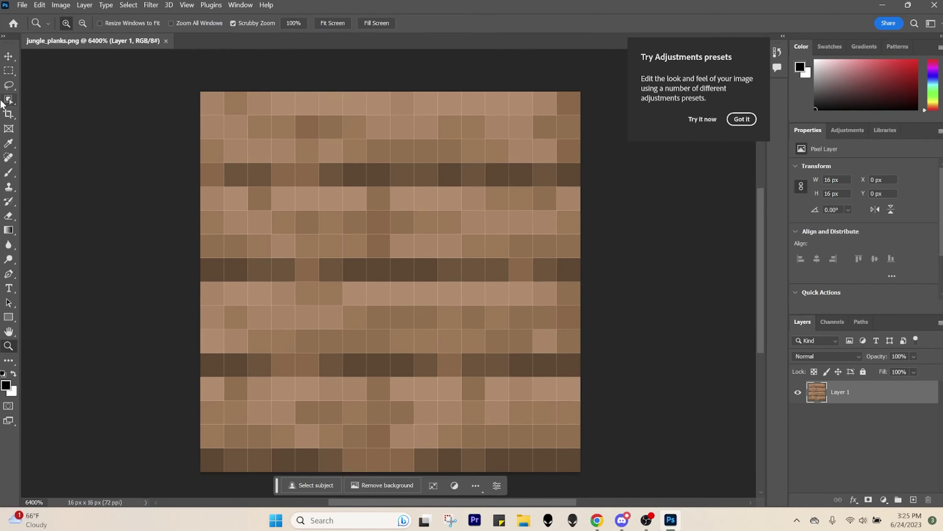
key("b")
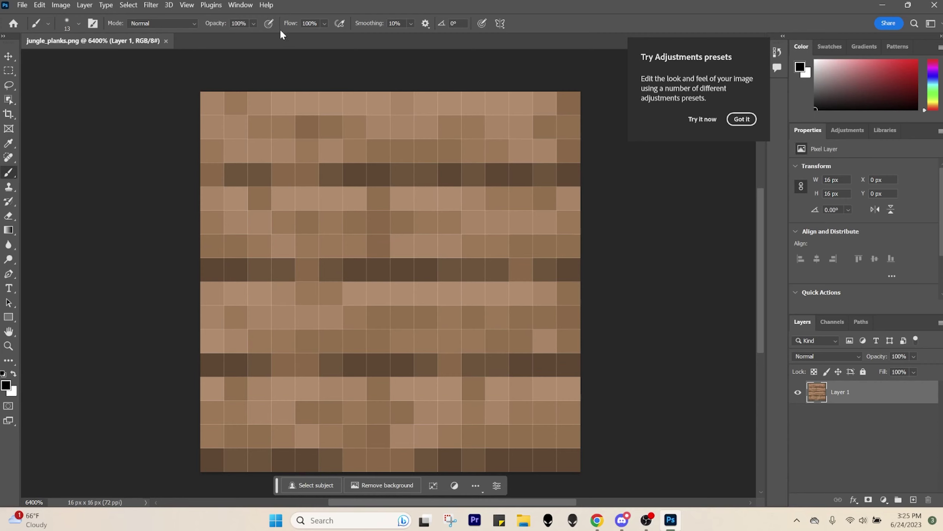
- Set the brush size to 1 px and undo the near-black test stroke
left_click(77, 23)
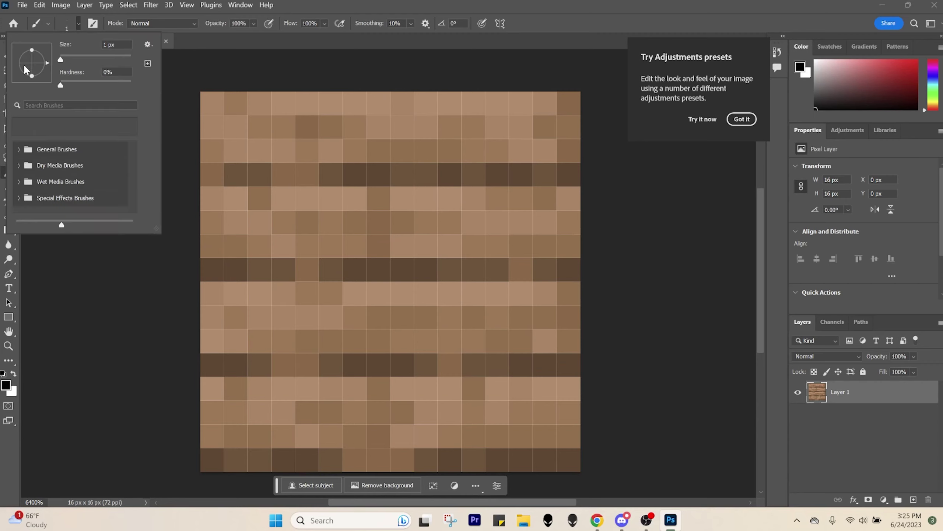
mouse_move(327, 149)
left_mouse_down()
mouse_move(353, 149)
mouse_move(356, 133)
left_mouse_up()
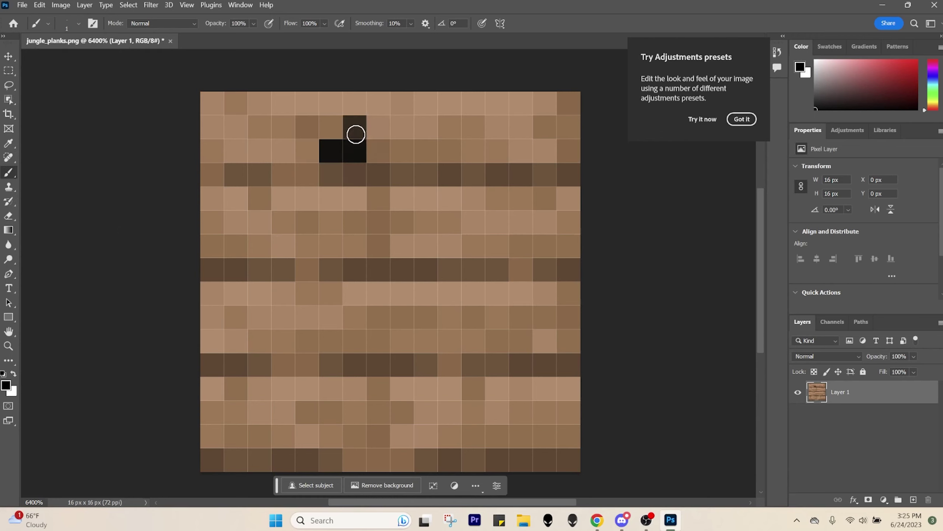
key("ctrl+z")
key("ctrl+z")
key("ctrl+z")
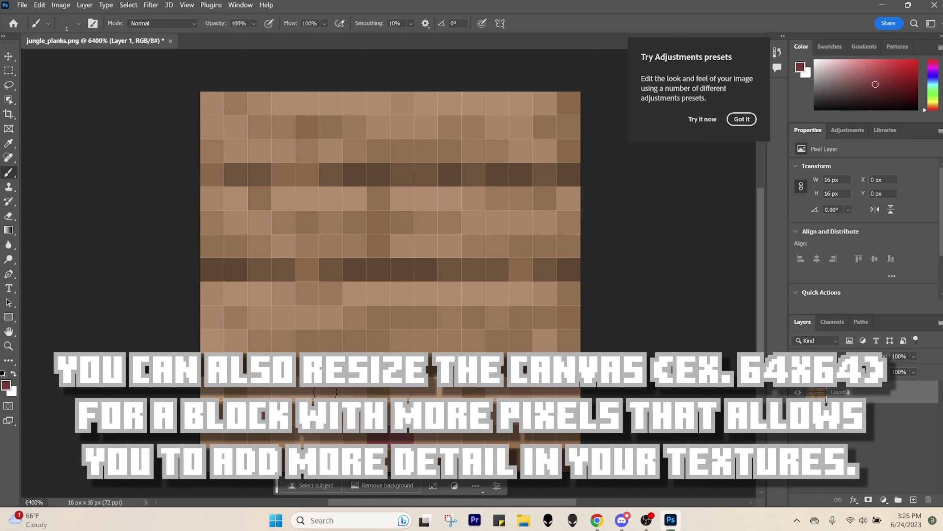
- Paint a maroon heart with vine-like lines across the planks texture
left_click_drag(326, 392, 427, 388)
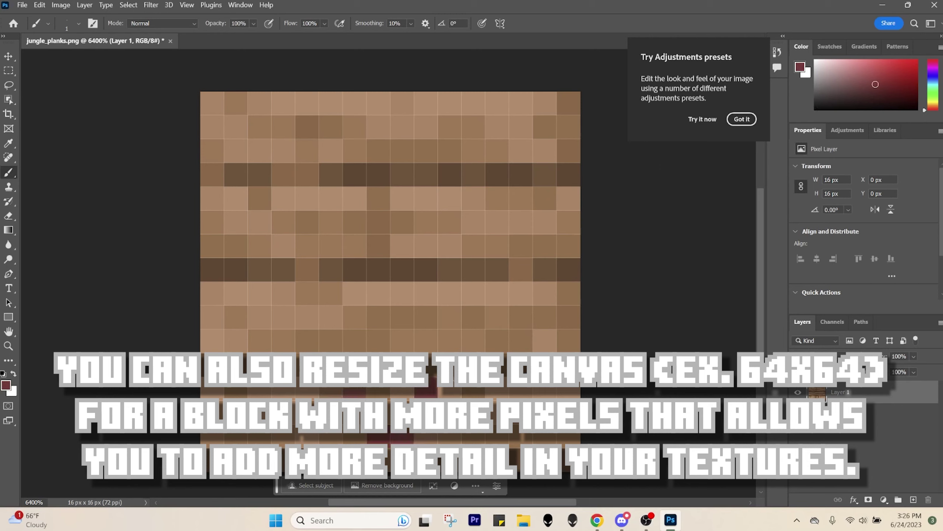
mouse_move(476, 341)
left_mouse_down()
mouse_move(487, 320)
mouse_move(568, 244)
mouse_move(238, 225)
mouse_move(262, 209)
mouse_move(284, 150)
mouse_move(315, 148)
mouse_move(357, 174)
left_mouse_up()
left_click_drag(424, 185, 399, 218)
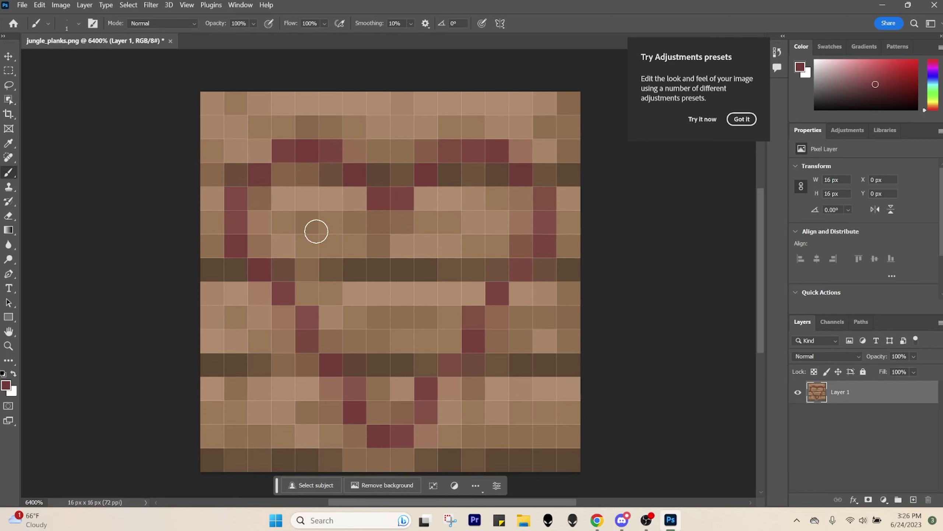
mouse_move(283, 182)
left_mouse_down()
mouse_move(325, 176)
mouse_move(381, 271)
mouse_move(459, 289)
mouse_move(343, 316)
mouse_move(341, 331)
left_mouse_up()
scroll(611, 347, "down", 2)
scroll(611, 327, "up", 2)
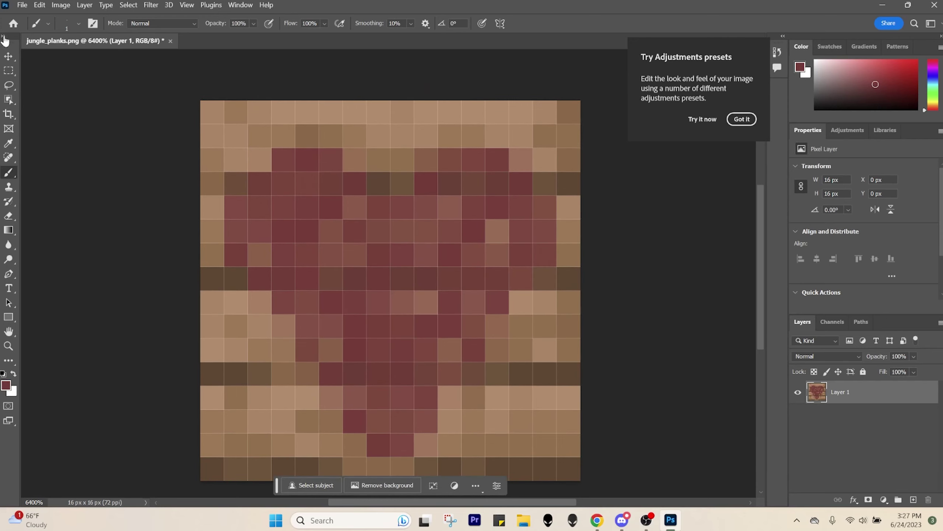
left_click(25, 5)
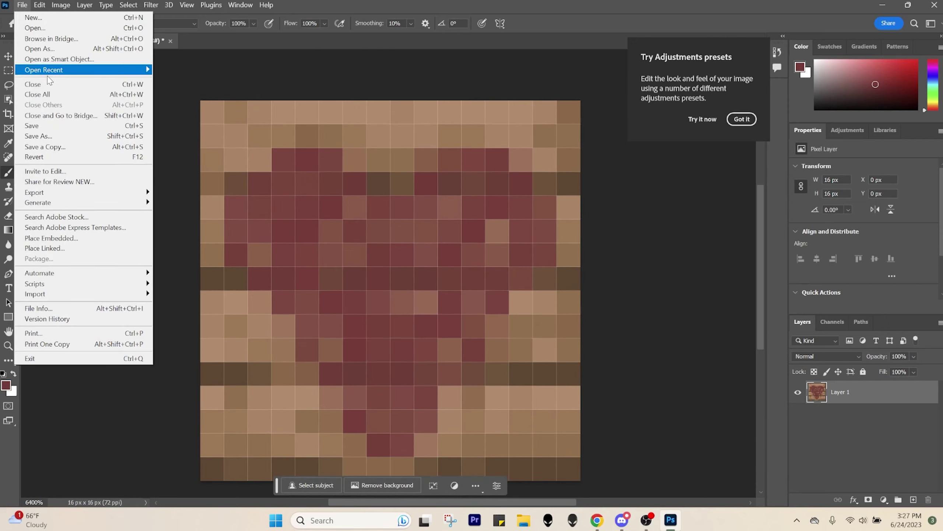
- Save the painted texture over jungle_planks.png as PNG, replacing the original
left_click(55, 136)
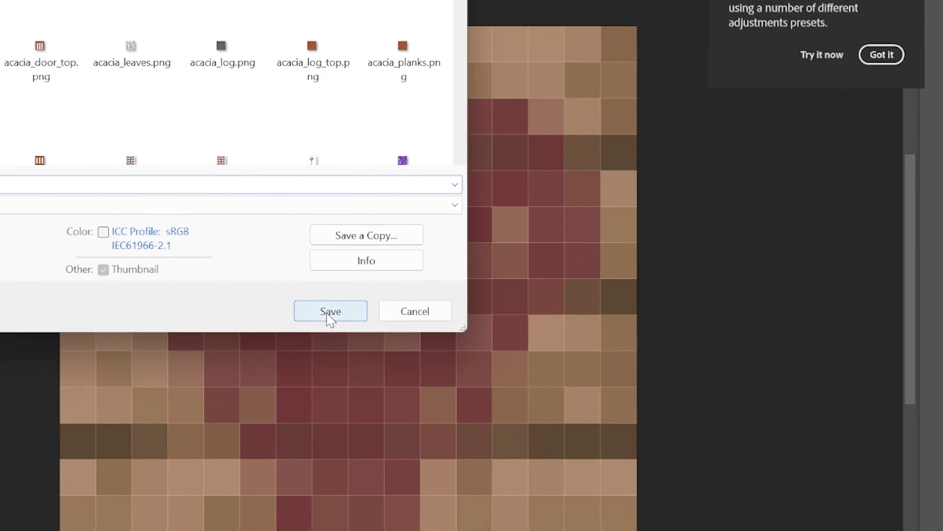
left_click(379, 288)
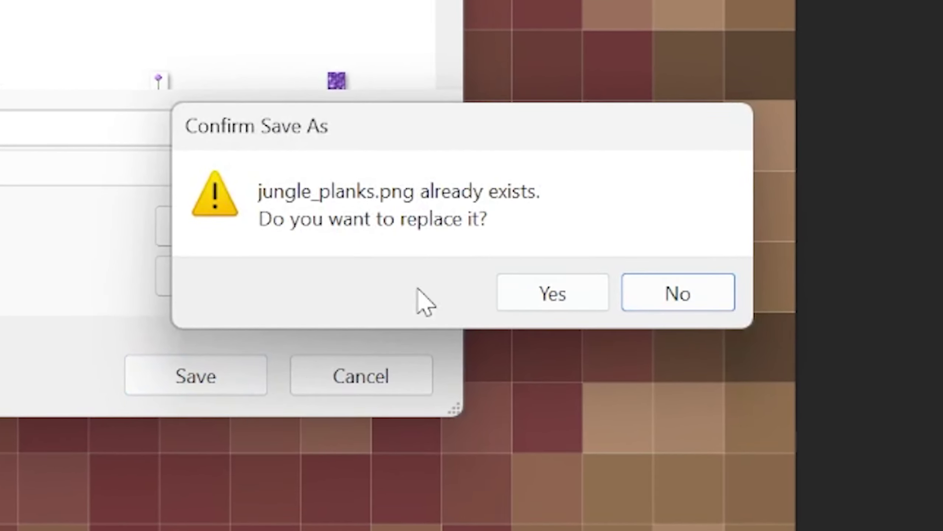
left_click(525, 299)
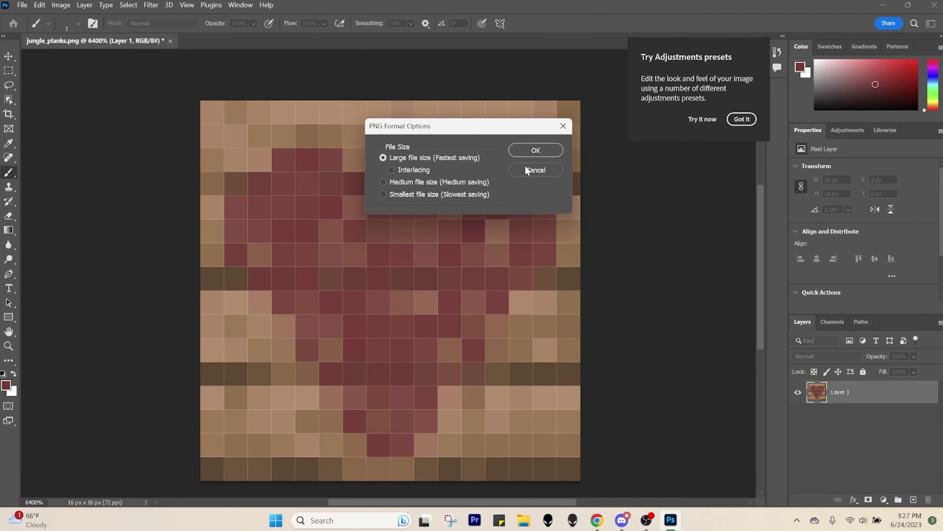
left_click(531, 152)
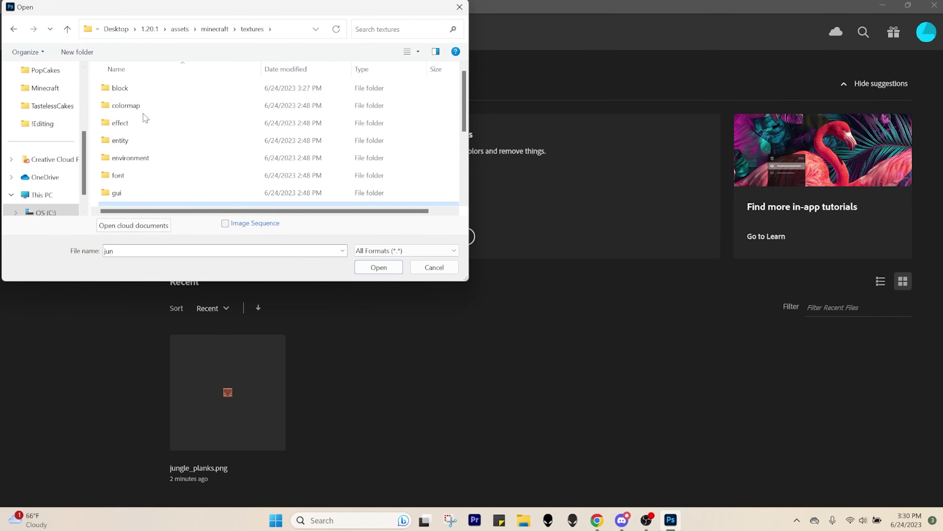
- Open potato.png from the textures\item folder
scroll(136, 168, "down", 1)
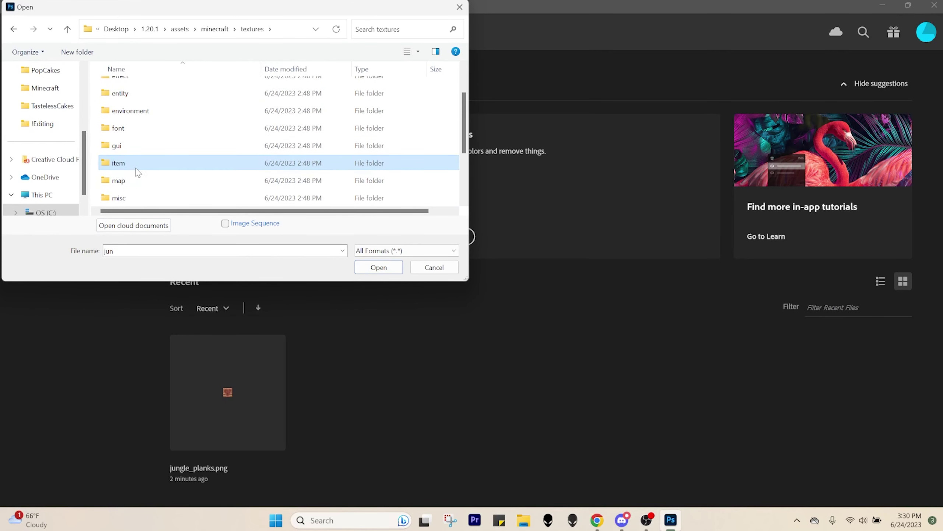
double_click(136, 165)
left_click(151, 254)
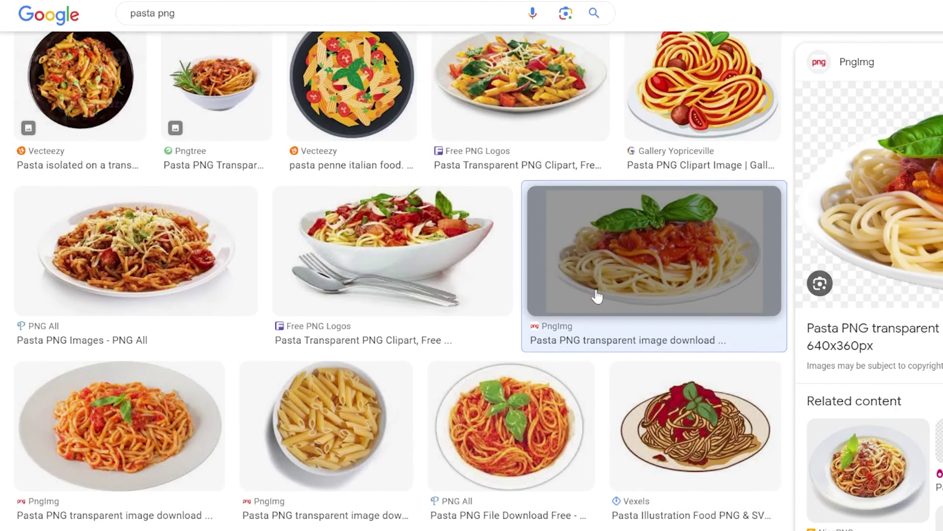
- Pick a top-view pasta plate picture from Google Images
scroll(461, 295, "down", 3)
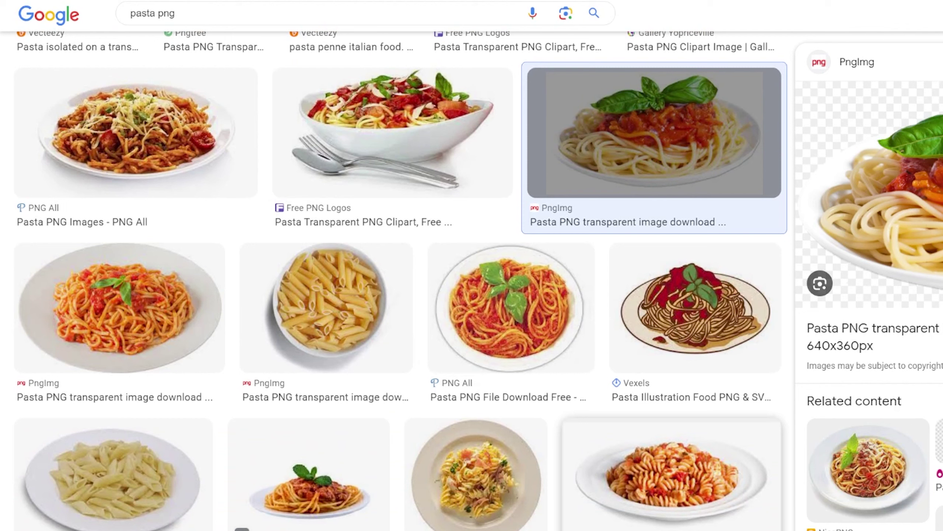
left_click(521, 504)
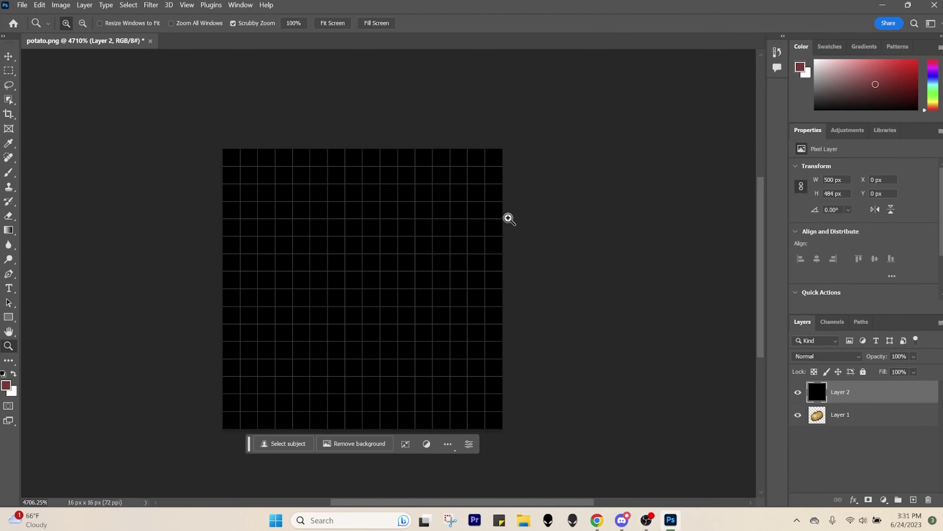
scroll(436, 311, "down", 3)
scroll(450, 312, "up", 2)
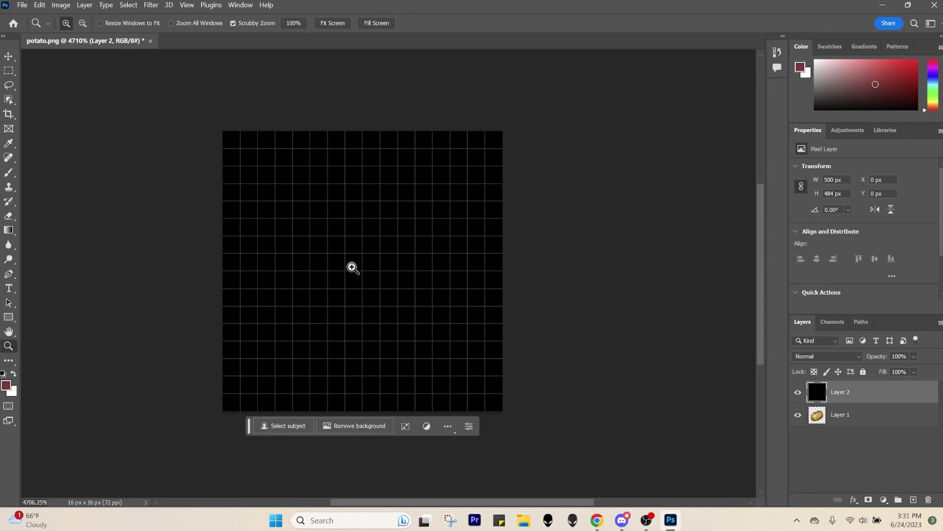
left_click(59, 4)
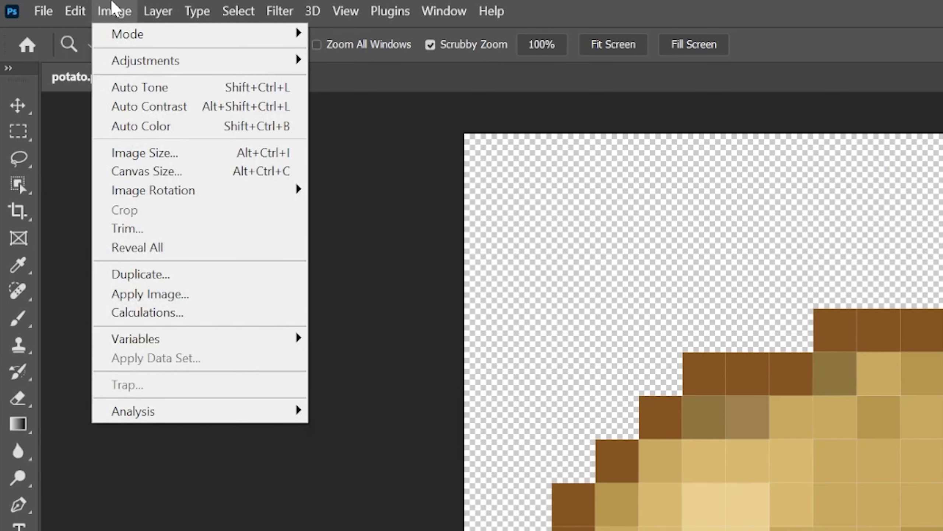
- Enlarge the canvas to 500 × 500 px and centre the pasta plate on it
left_click(168, 172)
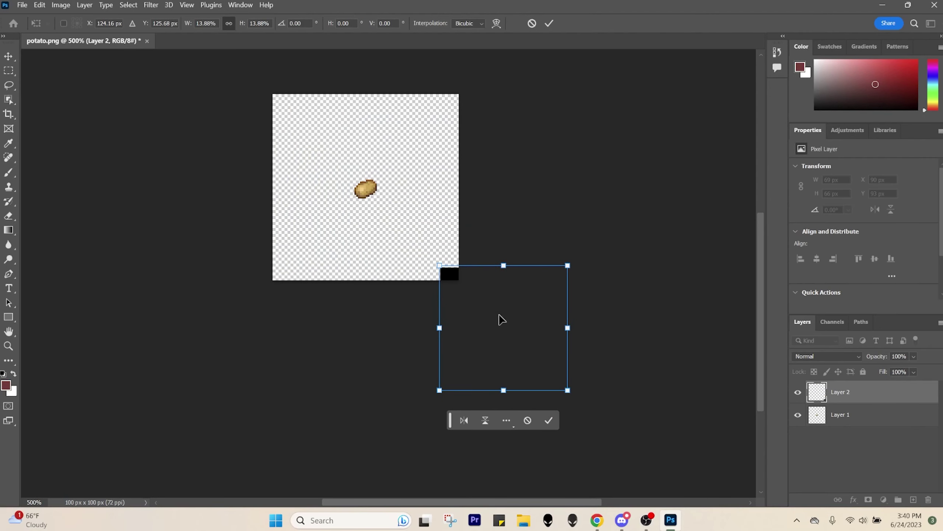
left_click_drag(501, 320, 364, 175)
scroll(364, 175, "up", 2)
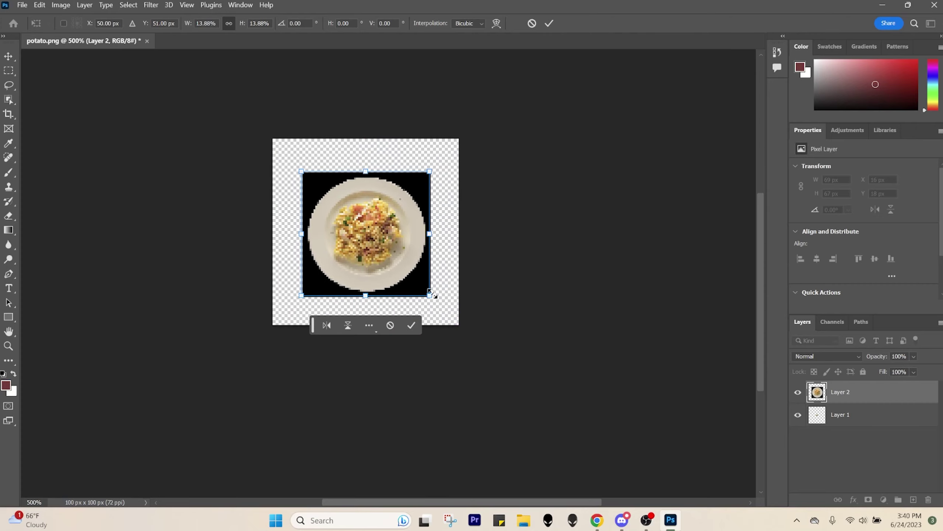
- Scale the plate up to cover the canvas and erase its black background
left_click_drag(432, 294, 600, 459)
left_click_drag(486, 312, 398, 252)
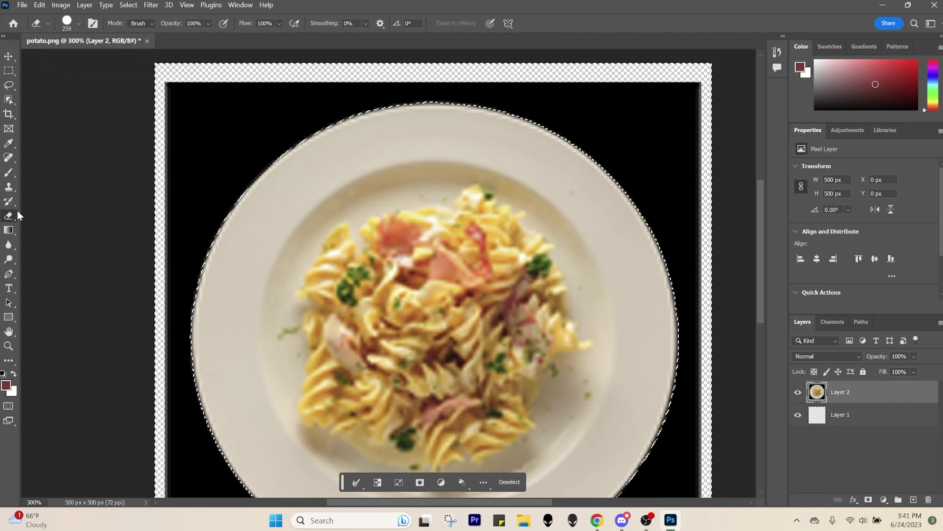
mouse_move(111, 127)
left_mouse_down()
mouse_move(137, 116)
mouse_move(766, 324)
mouse_move(669, 495)
mouse_move(223, 223)
left_mouse_up()
- Deselect, then erase the remaining black on the plate's left and right edges
key("ctrl+d")
left_click(8, 99)
left_click(23, 5)
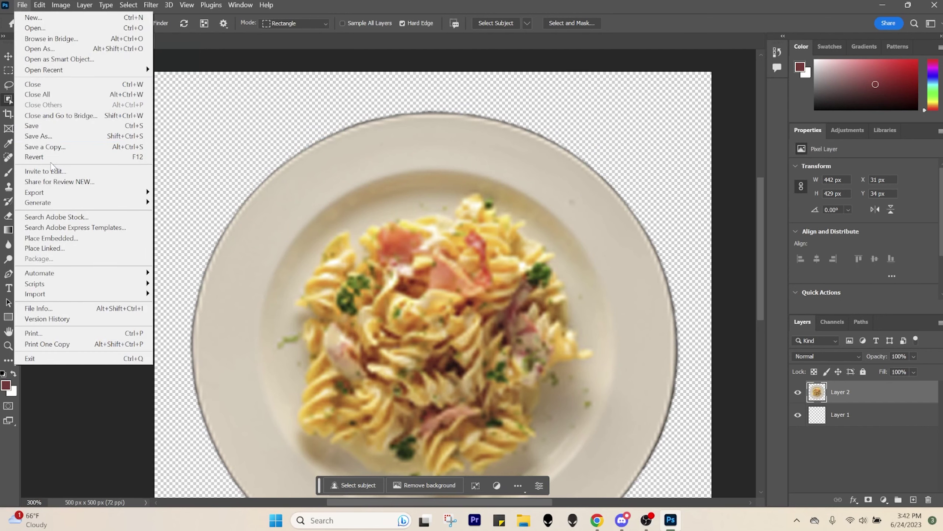
- Save the image as potato.png in the item textures folder
left_click(50, 136)
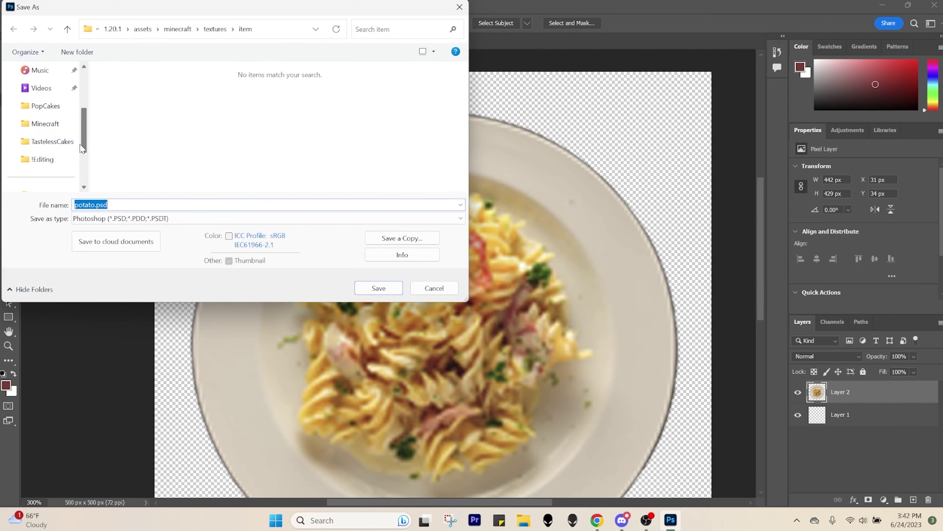
left_click_drag(92, 205, 111, 205)
key("BackSpace")
left_click(107, 222)
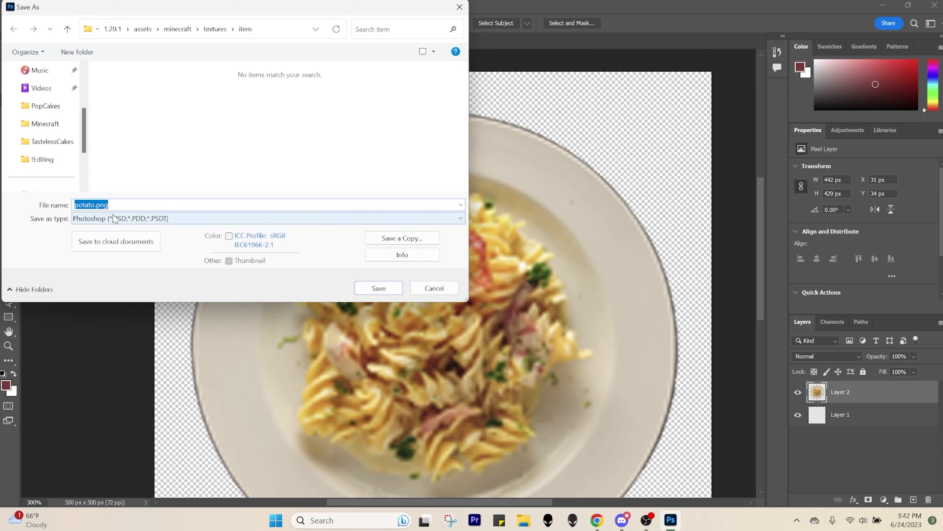
left_click(364, 292)
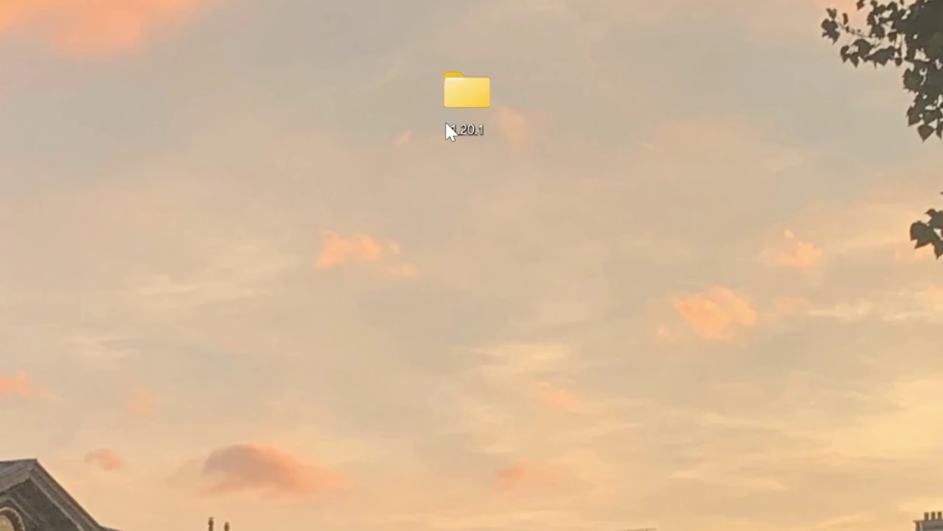
- Create New Text Document.txt in the 1.20.1 folder and open it in Notepad
double_click(468, 128)
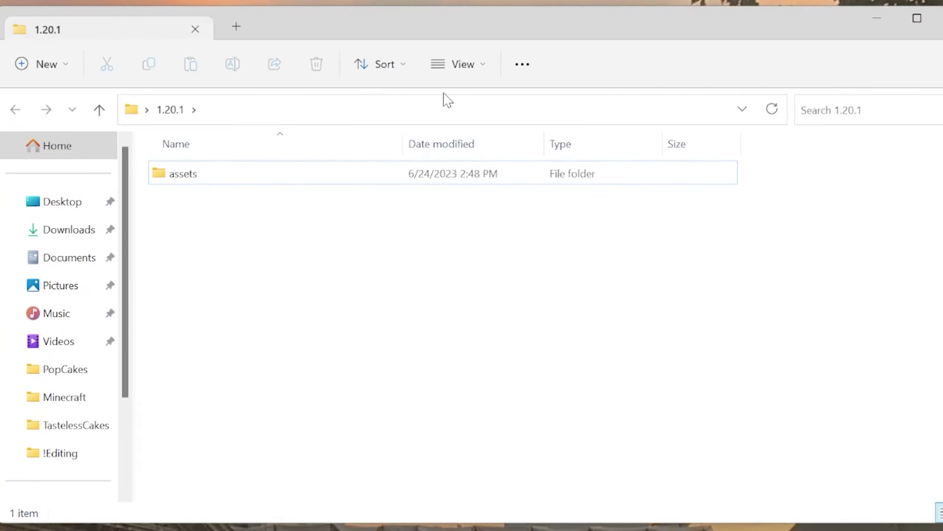
right_click(167, 228)
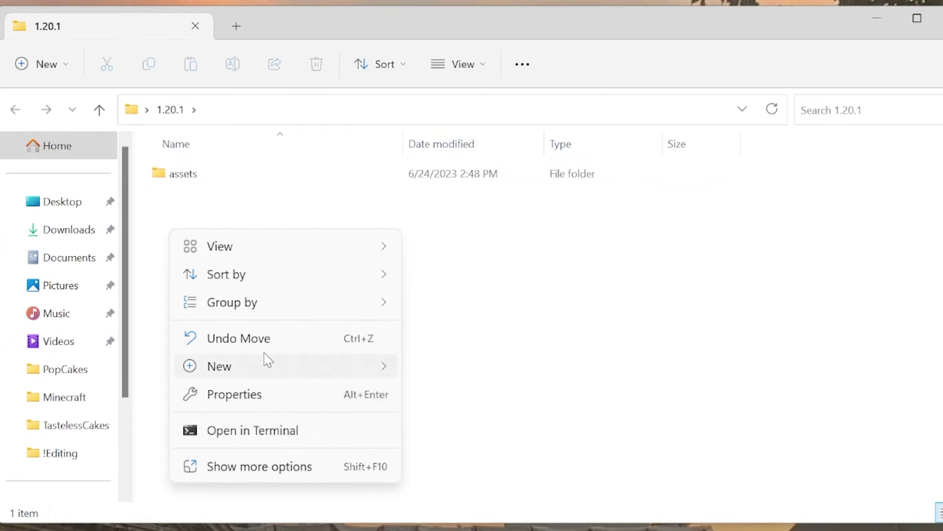
mouse_move(267, 362)
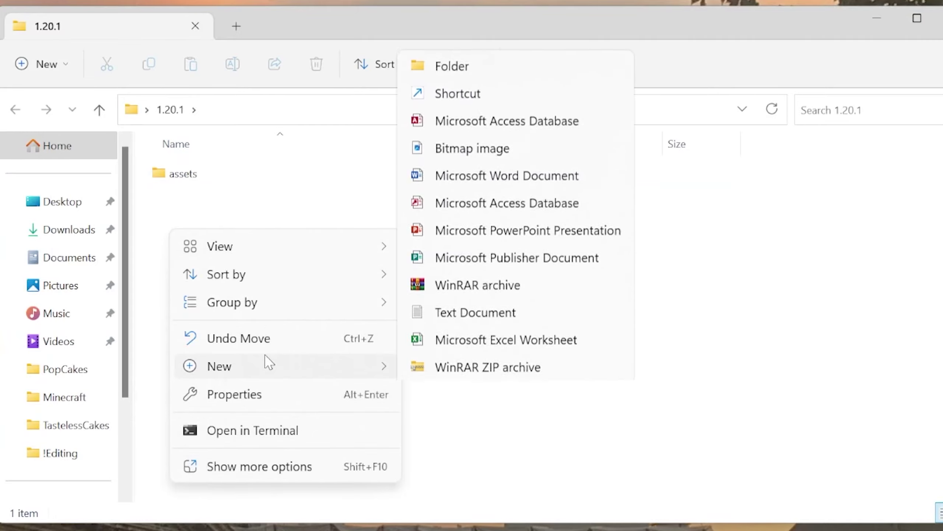
left_click(456, 316)
left_click(352, 248)
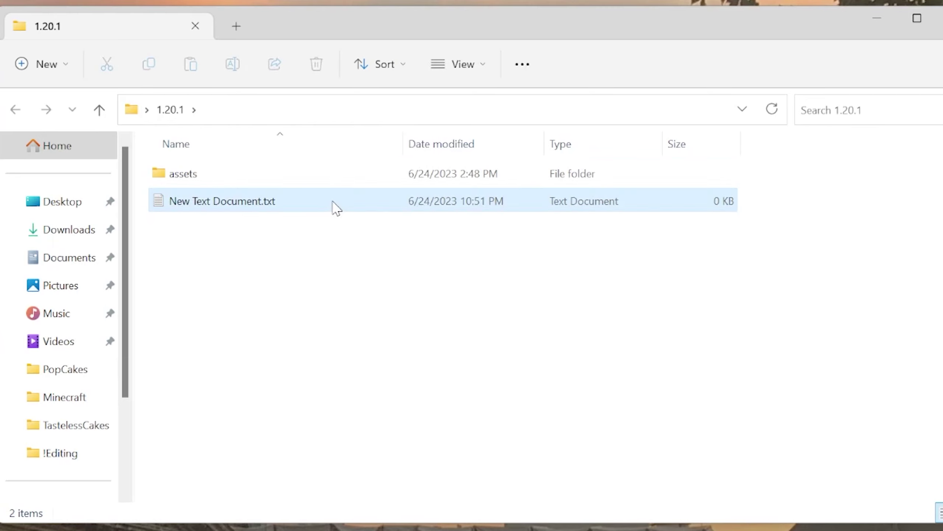
double_click(336, 209)
left_click(37, 76)
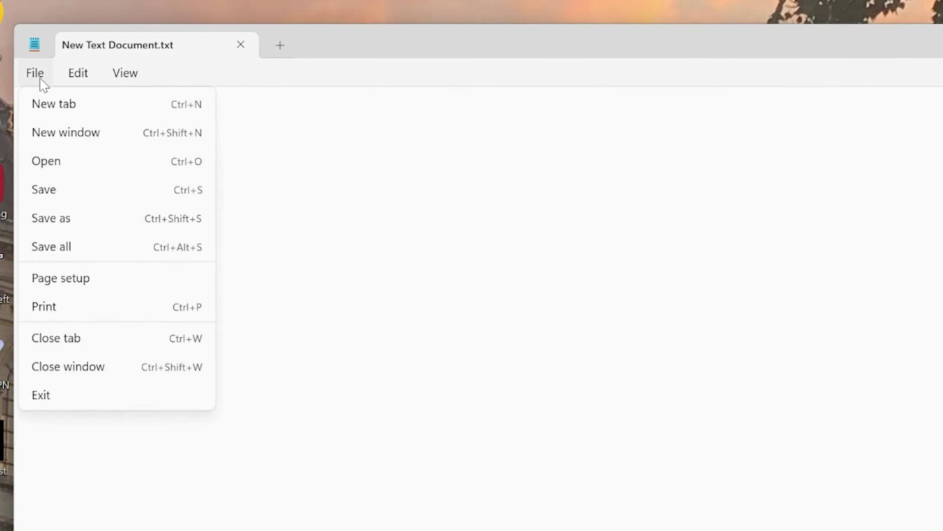
- Save the blank file as pack.mcmeta with Save as type set to All files (*.*)
left_click(66, 219)
type("pa")
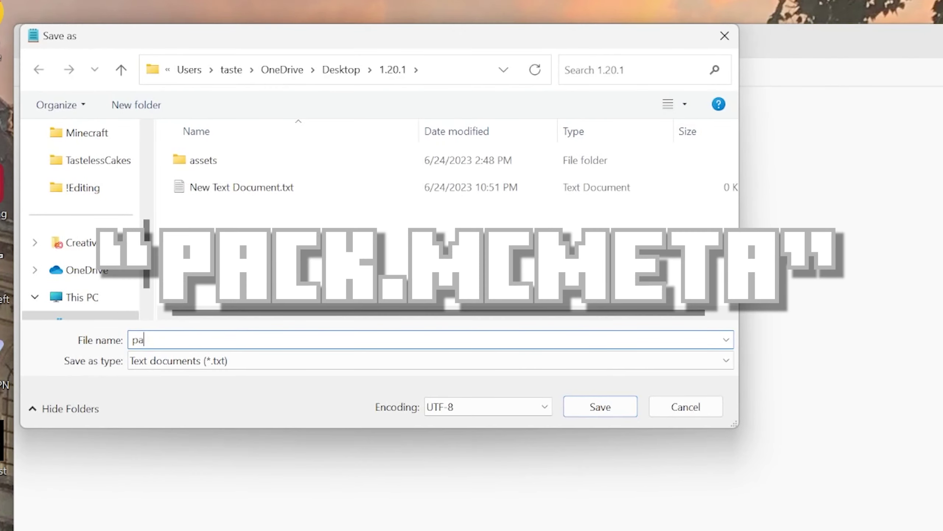
type("ck.mcmeta")
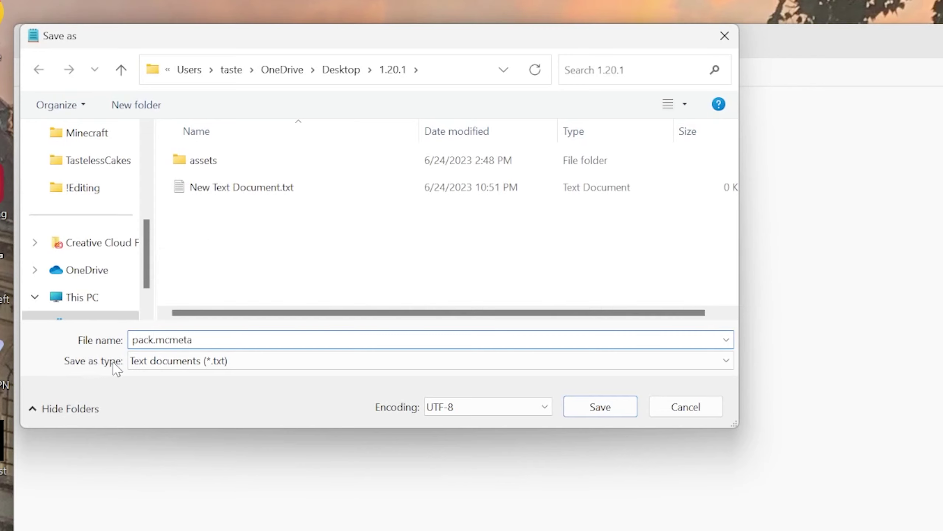
left_click(177, 365)
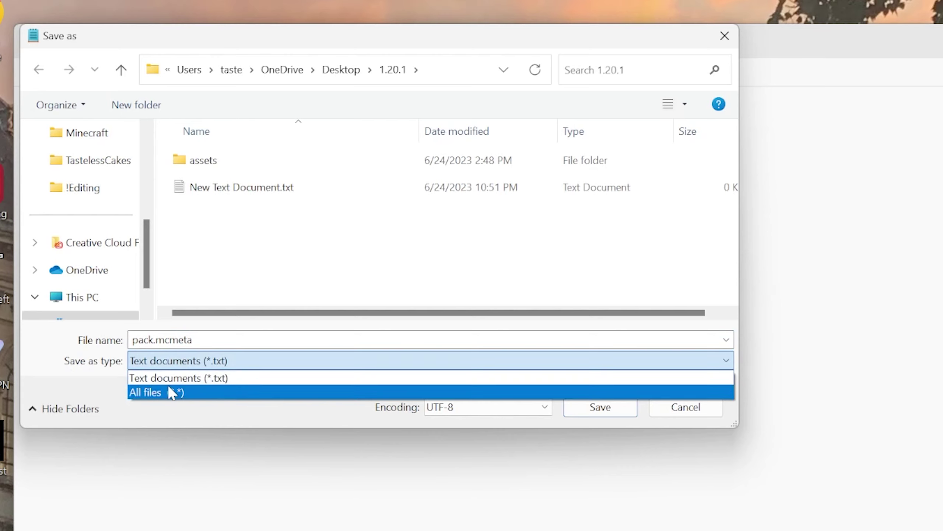
left_click(172, 392)
left_click(601, 406)
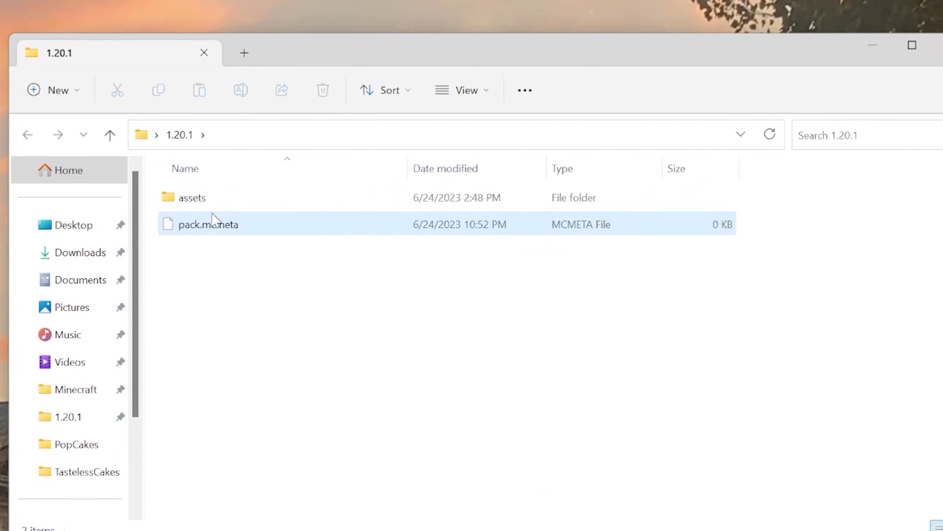
- Open pack.mcmeta in Notepad (Just once) and select the pasted pack template text
double_click(217, 222)
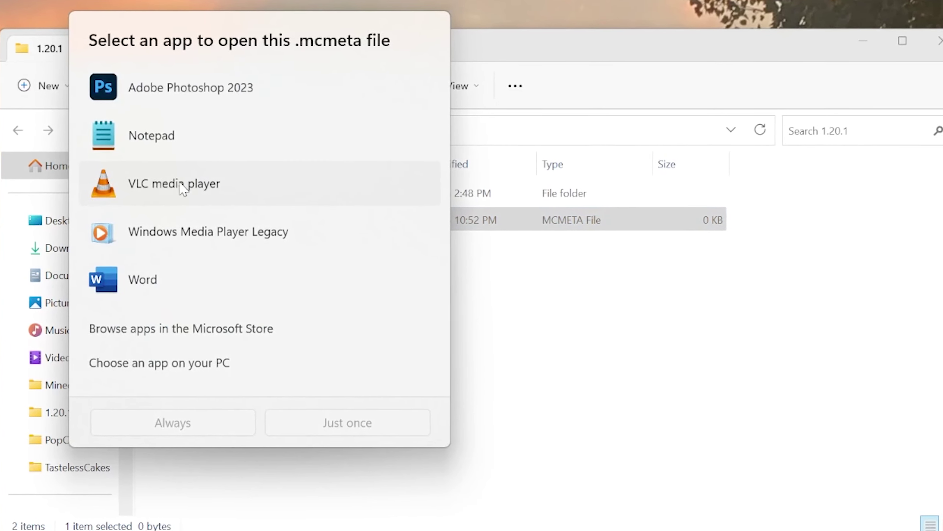
left_click(197, 134)
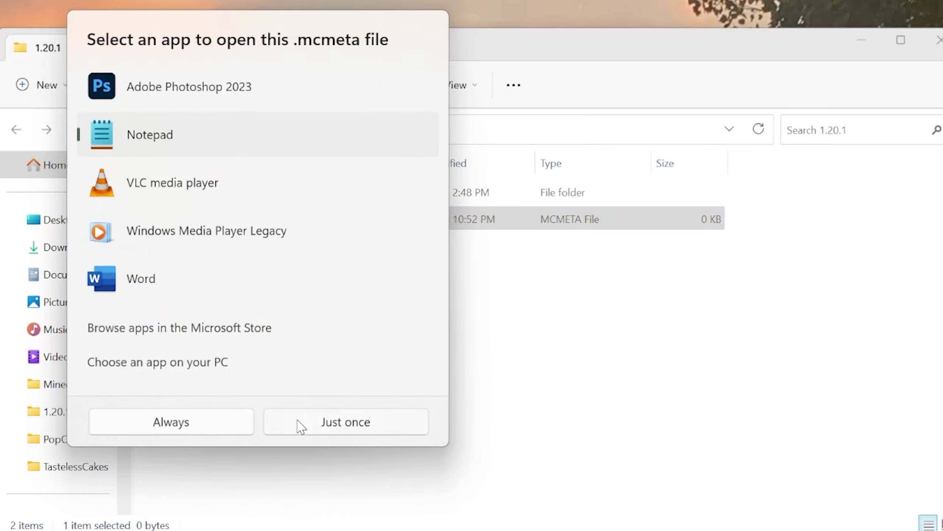
left_click(319, 424)
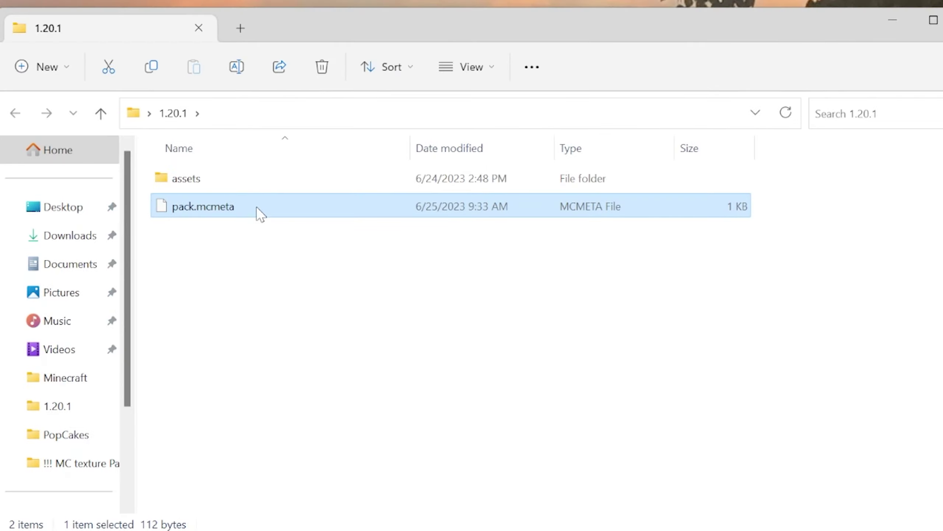
double_click(256, 211)
left_click(161, 138)
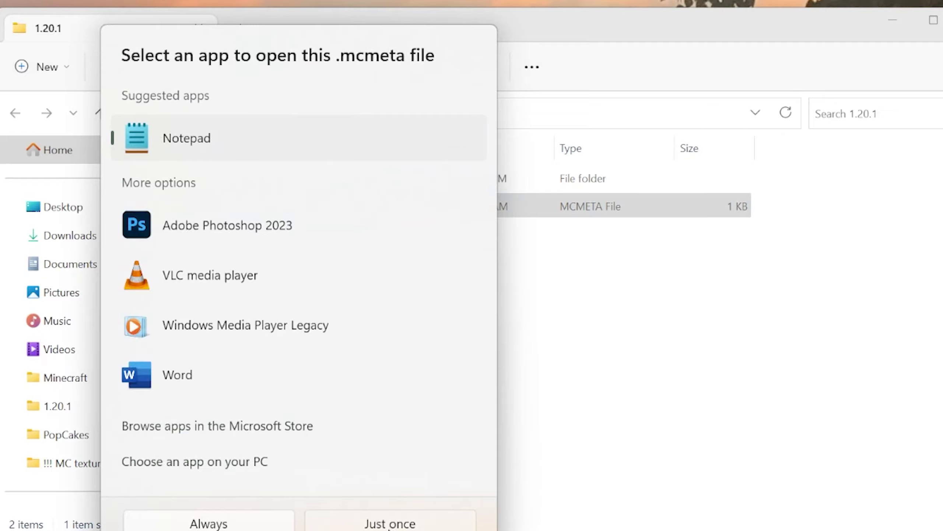
left_click(390, 524)
left_click_drag(88, 181, 17, 95)
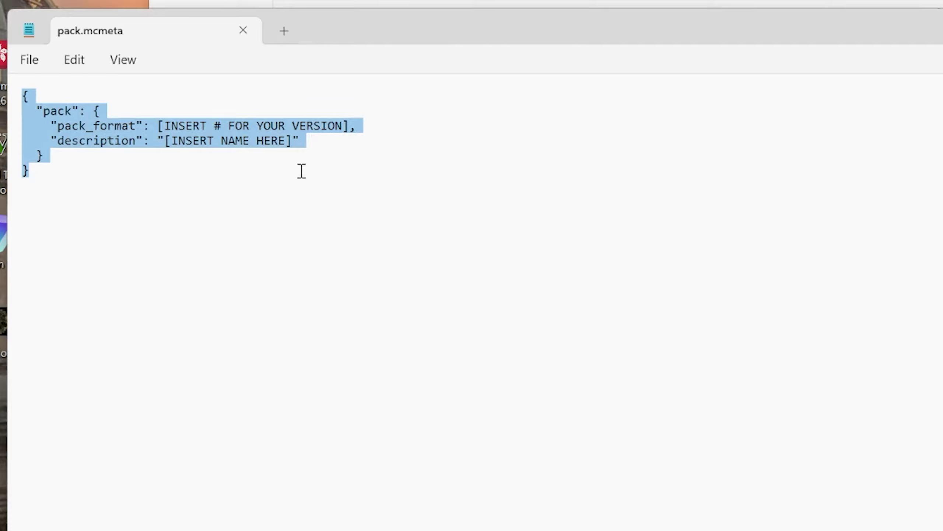
- Set the description to 'snfgkdjfn' and pack_format to 10 in the template
left_click(282, 176)
left_click_drag(293, 141, 169, 154)
type("snfgkdjfn")
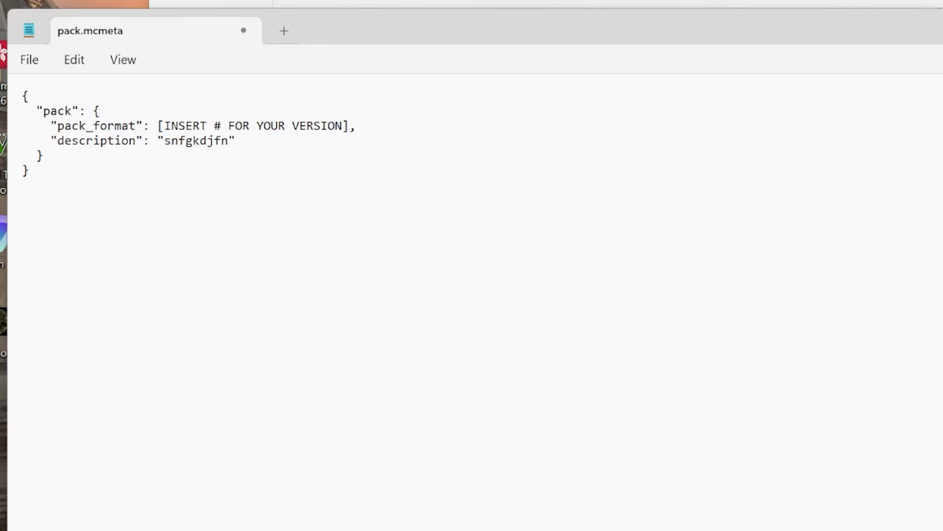
left_click_drag(107, 126, 362, 132)
left_click(347, 125)
key("BackSpace")
key("BackSpace")
key("BackSpace")
key("BackSpace")
key("BackSpace")
key("BackSpace")
key("BackSpace")
key("BackSpace")
key("BackSpace")
key("BackSpace")
key("BackSpace")
key("BackSpace")
key("BackSpace")
key("BackSpace")
key("BackSpace")
key("BackSpace")
key("BackSpace")
key("BackSpace")
key("BackSpace")
key("BackSpace")
type("15,")
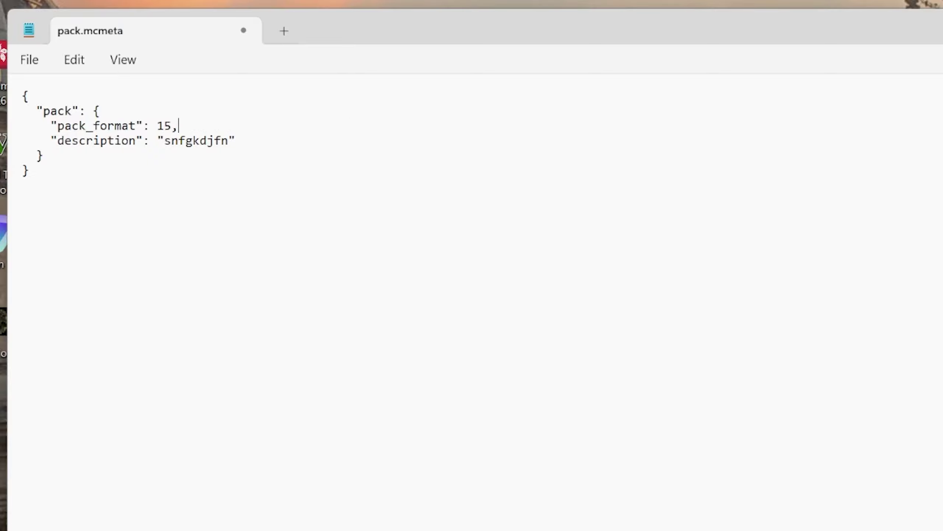
- Save pack.mcmeta and close Notepad
left_click(30, 60)
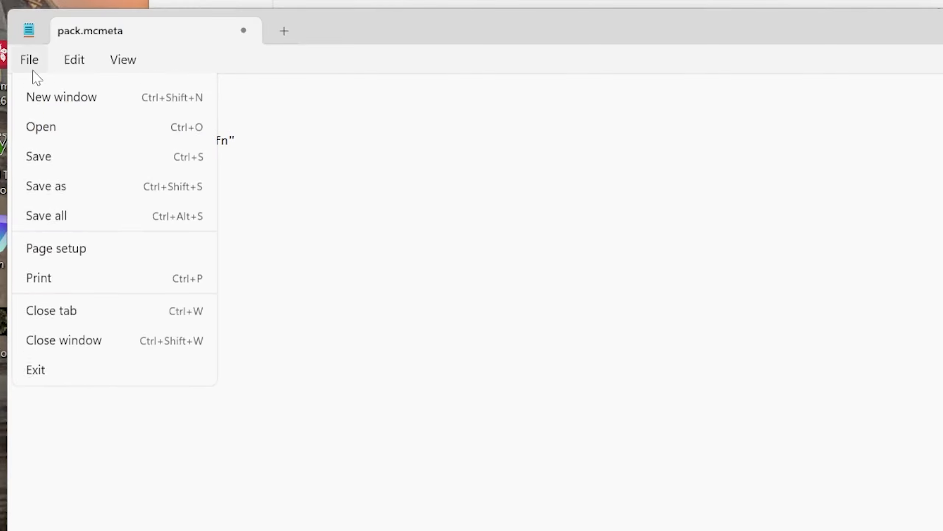
left_click(53, 179)
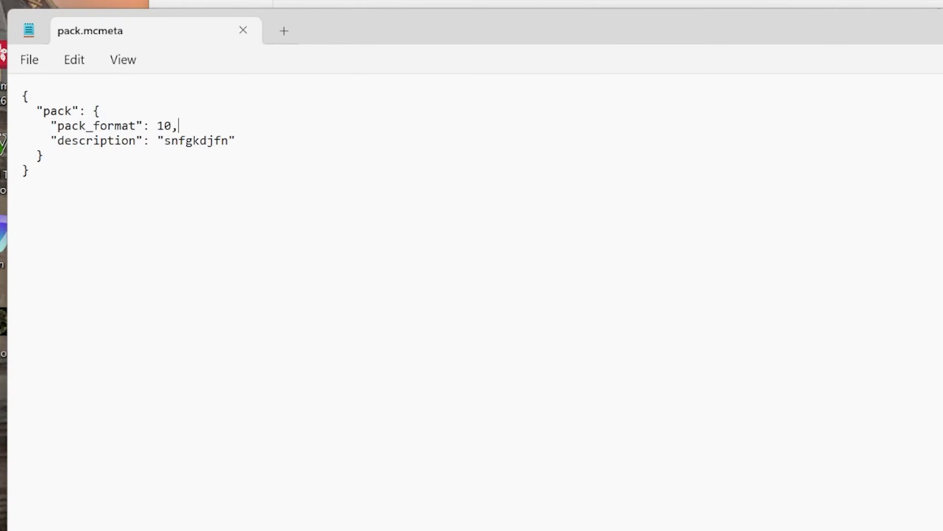
left_click(243, 30)
- Compress assets and pack.mcmeta into a zip archive named dkjhgndkgn.zip
left_click(351, 182)
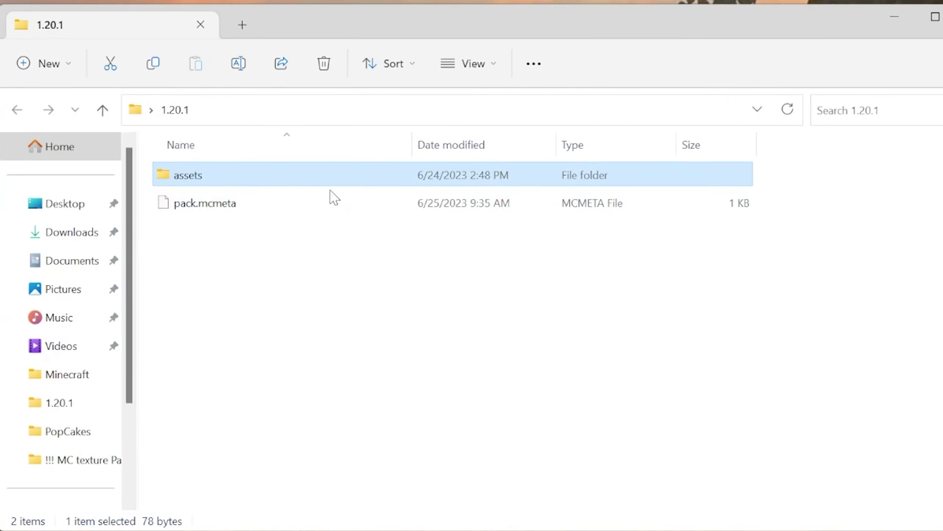
left_click(329, 203, "shift")
right_click(328, 182)
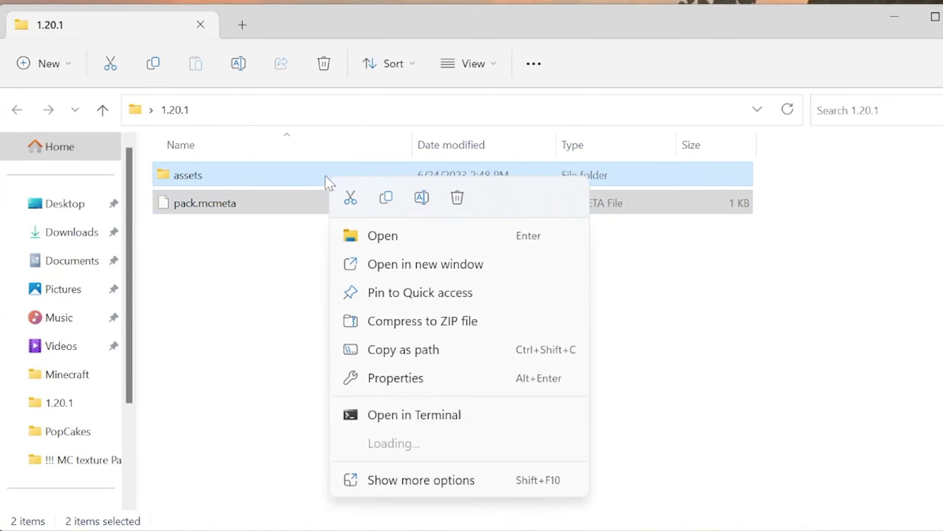
left_click(422, 321)
type("dkjhgndkgn.zip")
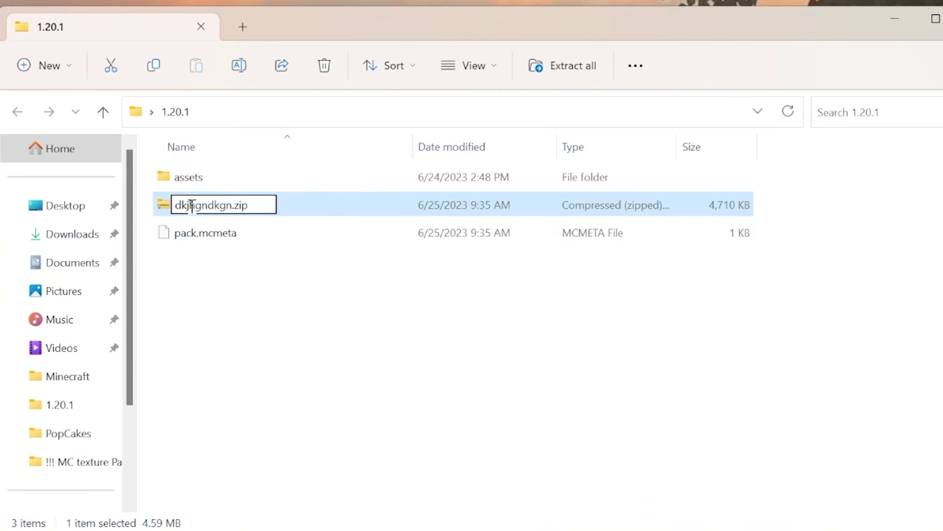
key("Return")
left_click_drag(308, 208, 511, 179)
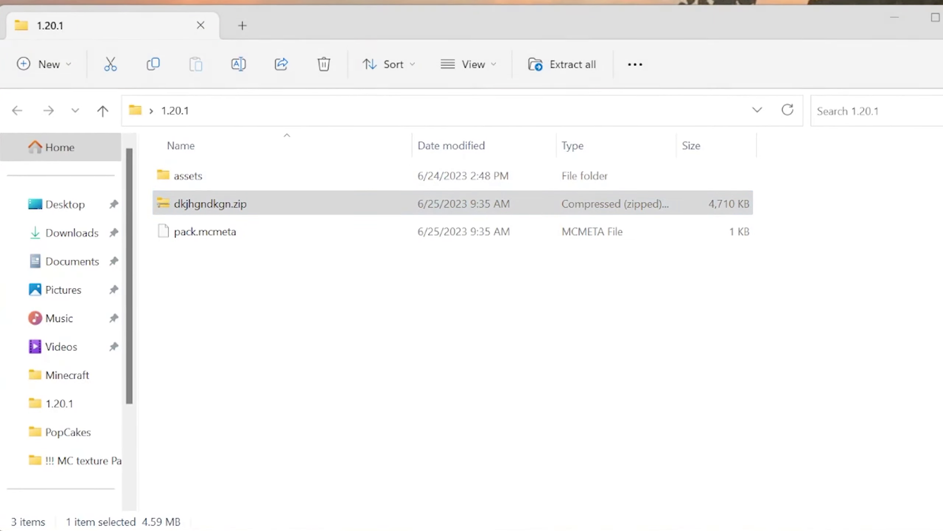
- Search %appdata% from the taskbar and open the AppData folder
key("super")
type("%appdata")
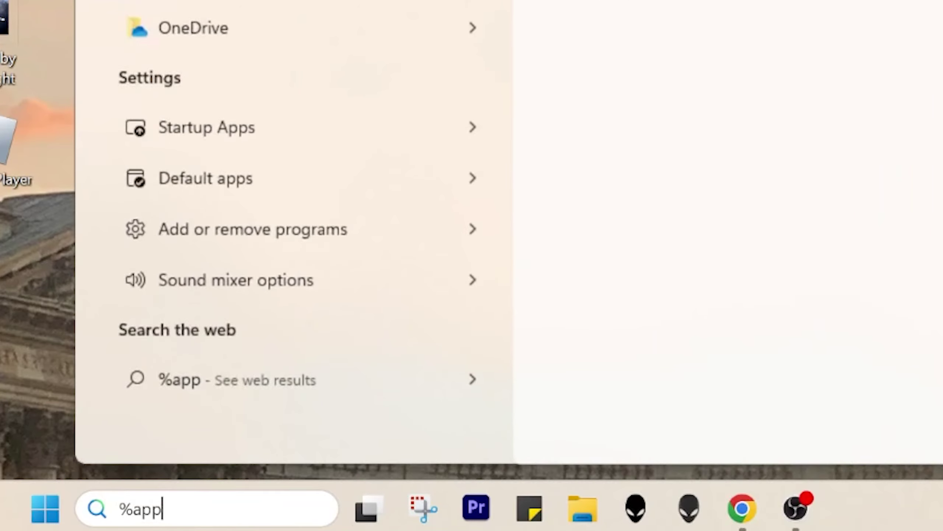
type("%")
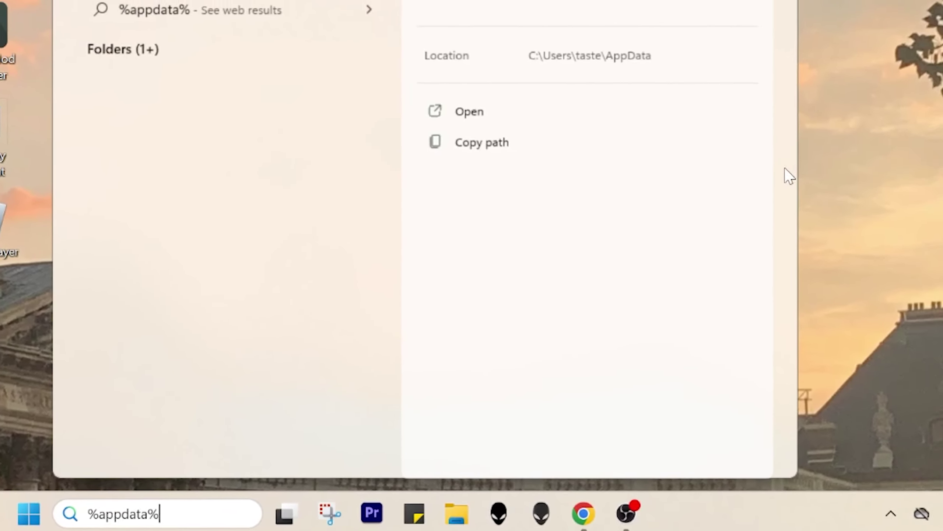
left_click(427, 156)
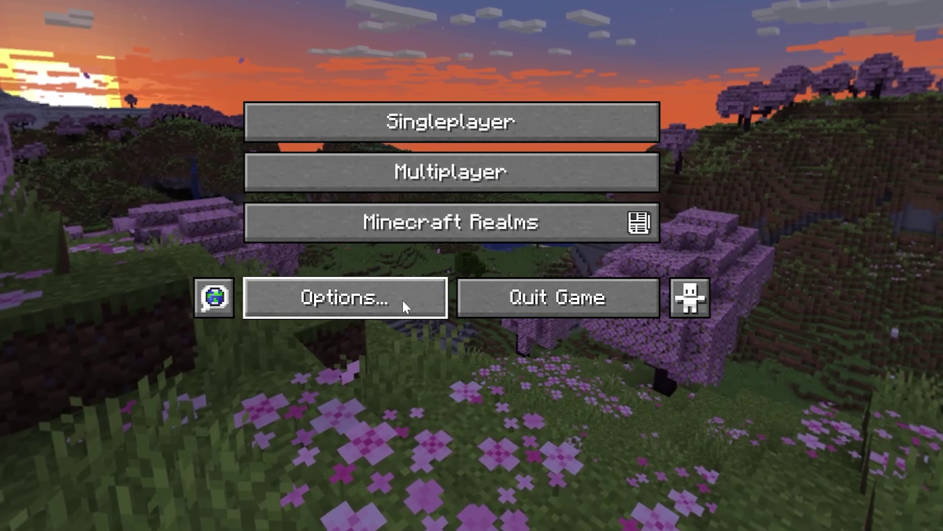
- Go from Minecraft's title screen through Options to the Resource Packs screen
left_click(362, 303)
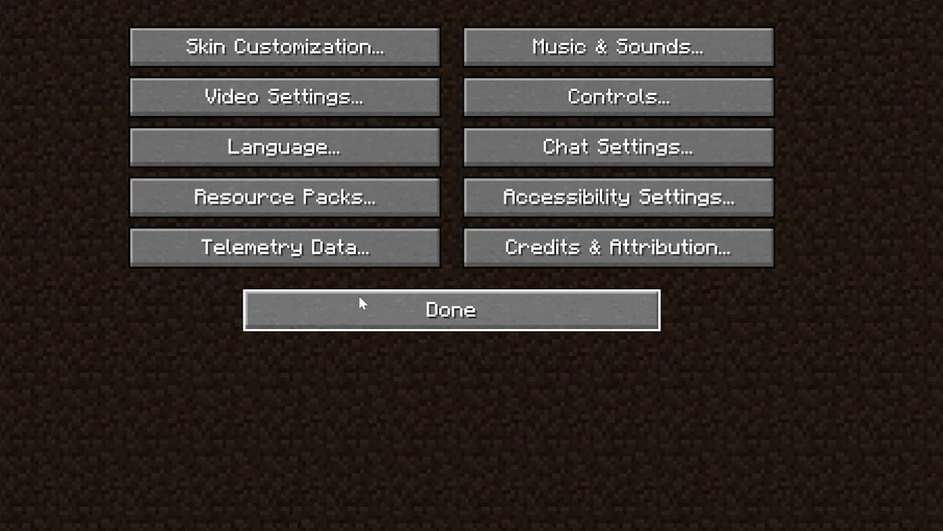
left_click(320, 211)
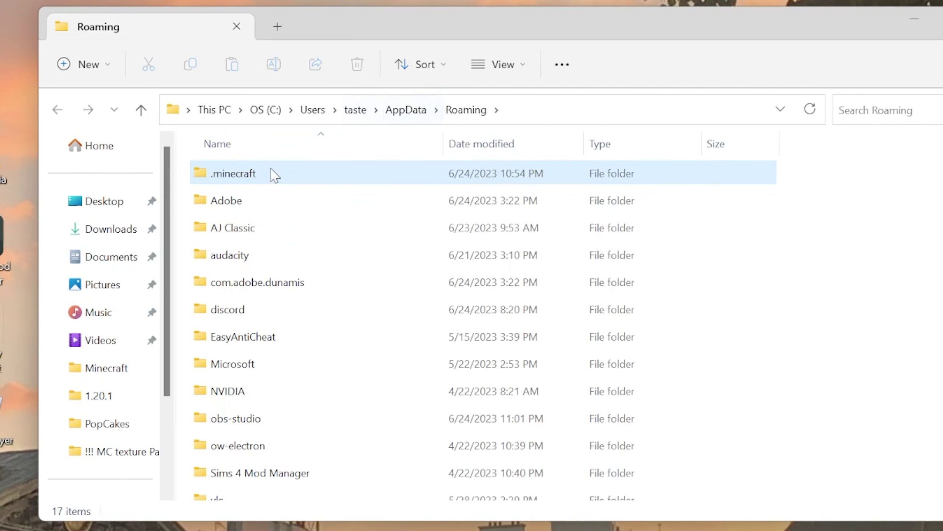
- Open .minecraft and then its resourcepacks folder in AppData\Roaming
left_click(269, 173)
double_click(269, 173)
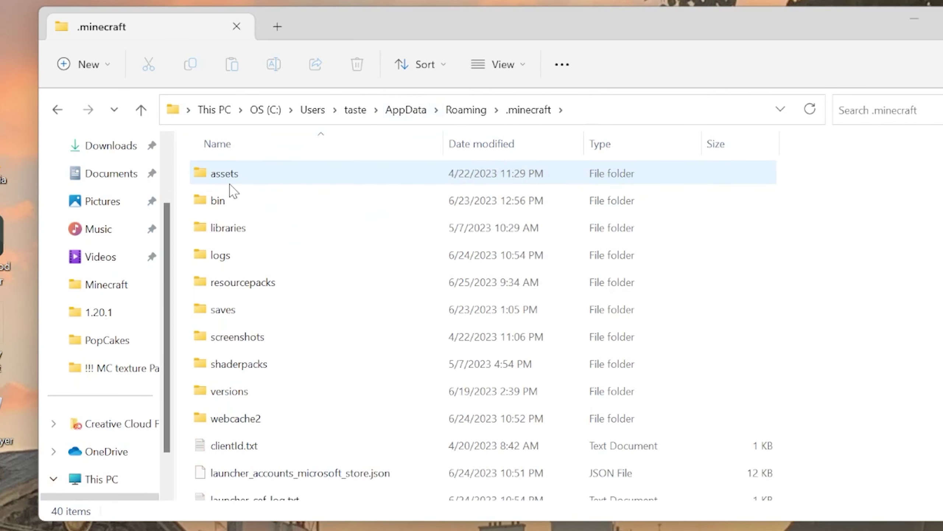
double_click(256, 282)
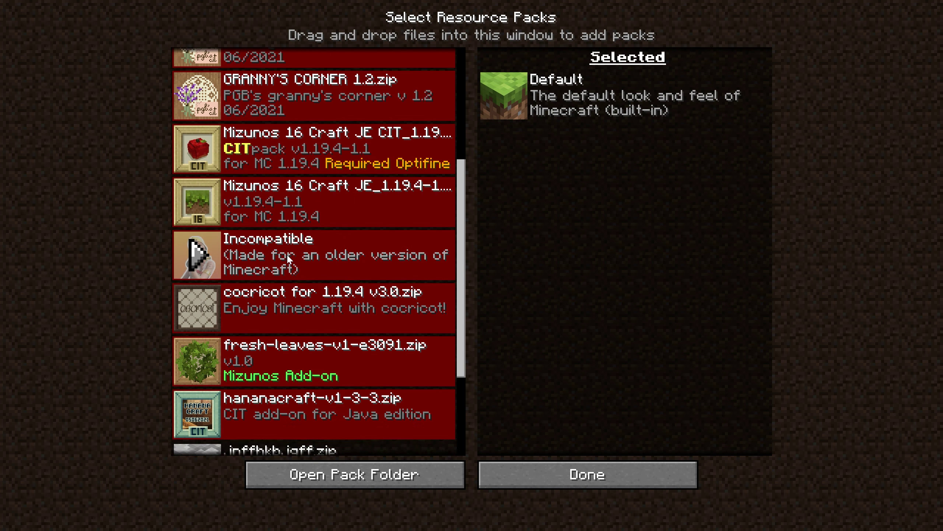
- Scroll down the Select Resource Packs list to find the new pack
scroll(223, 261, "down", 3)
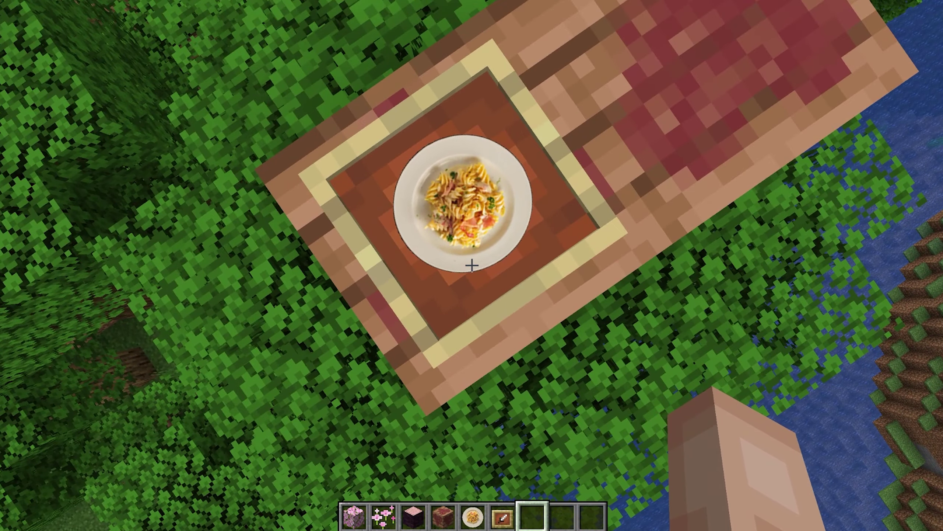
- Hold the pasta plate from hotbar slot 5 and reopen the creative Search Items inventory
key("5")
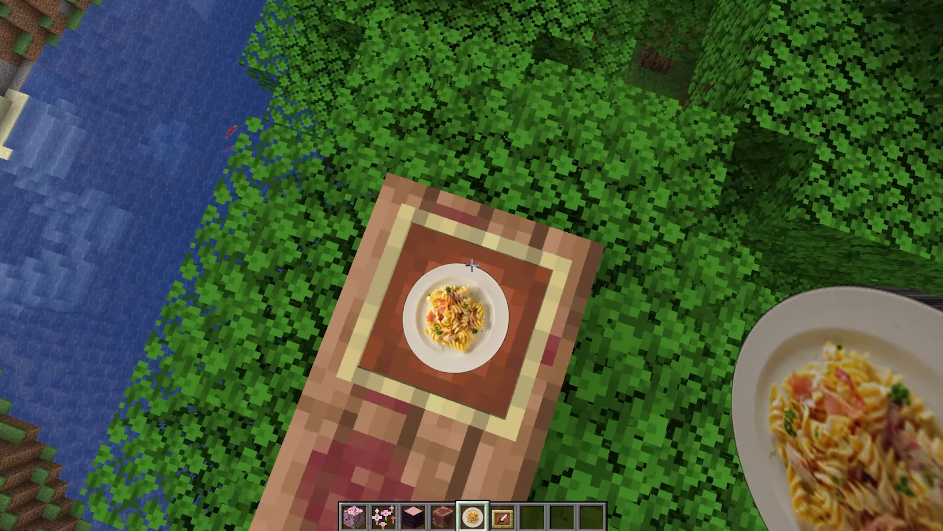
key("e")
left_click(593, 150)
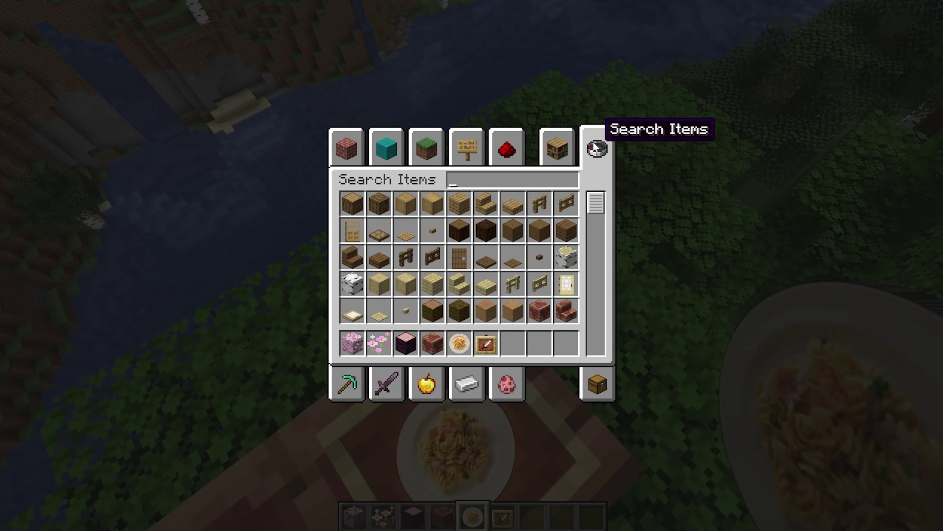